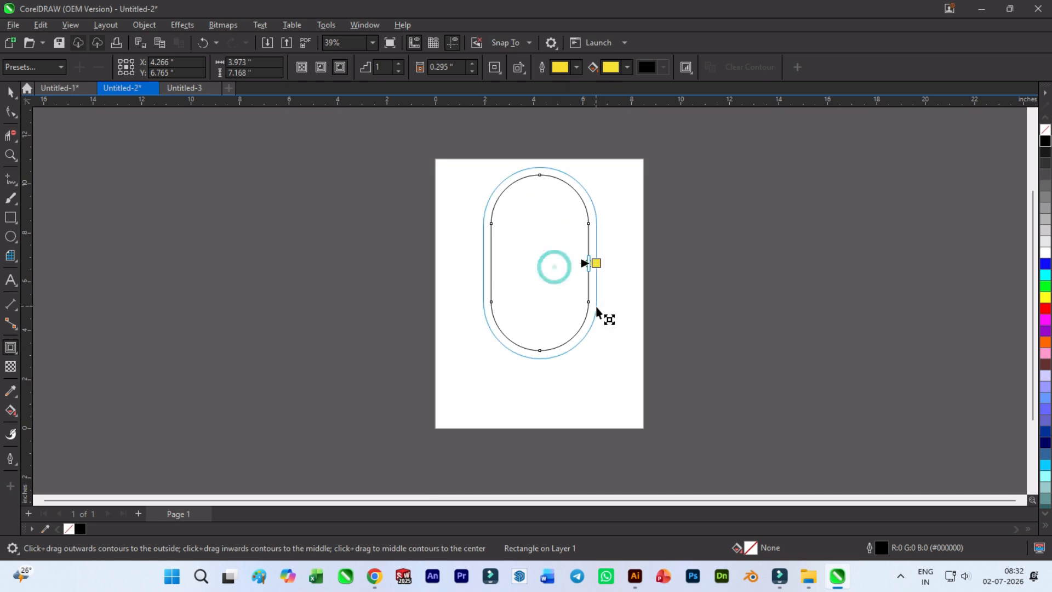
- Break the contour around the rounded pill shape apart into separate objects
click(12, 95)
right_click(554, 242)
click(610, 216)
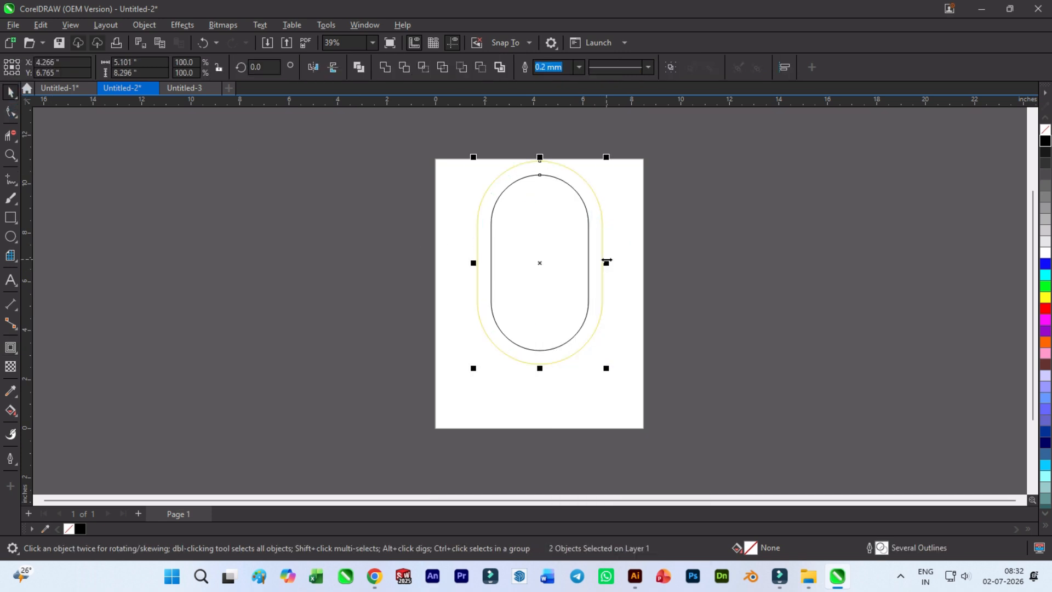
- Set the outline width of the outer yellow rounded shape to 10.0 mm
click(606, 164)
click(586, 181)
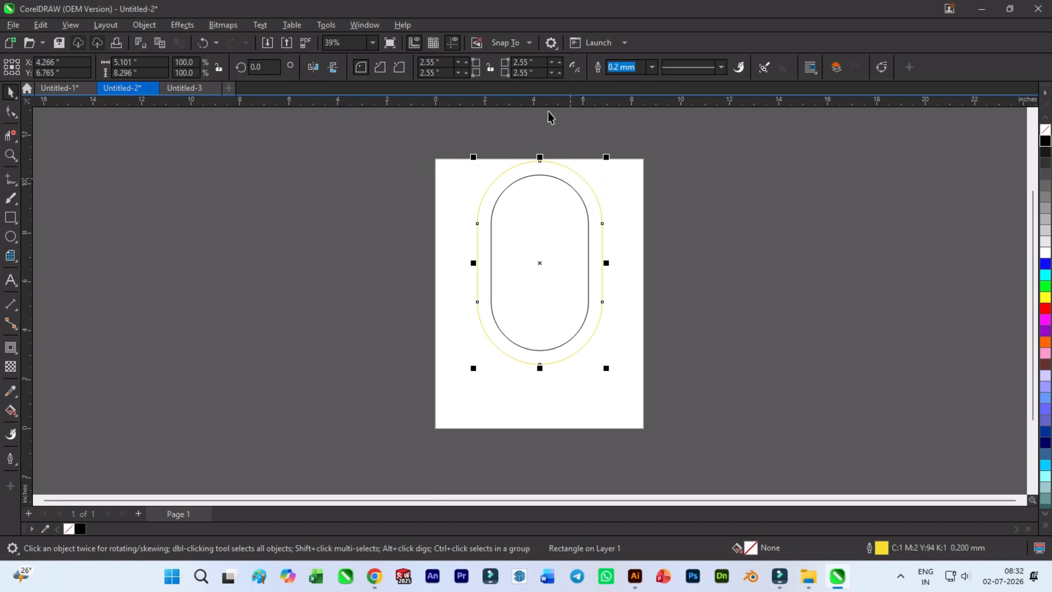
click(652, 67)
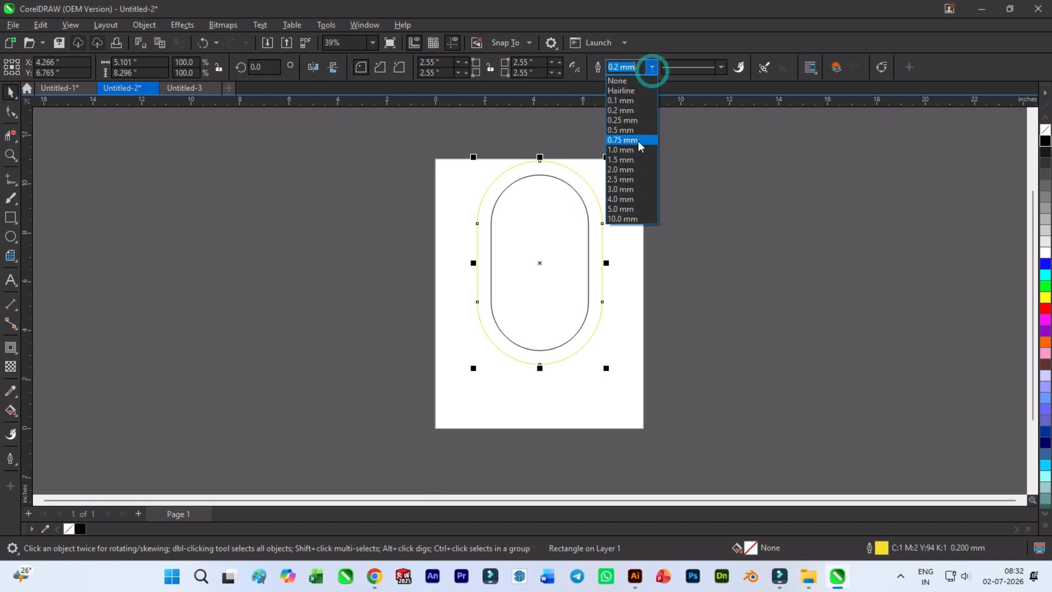
click(633, 208)
click(652, 67)
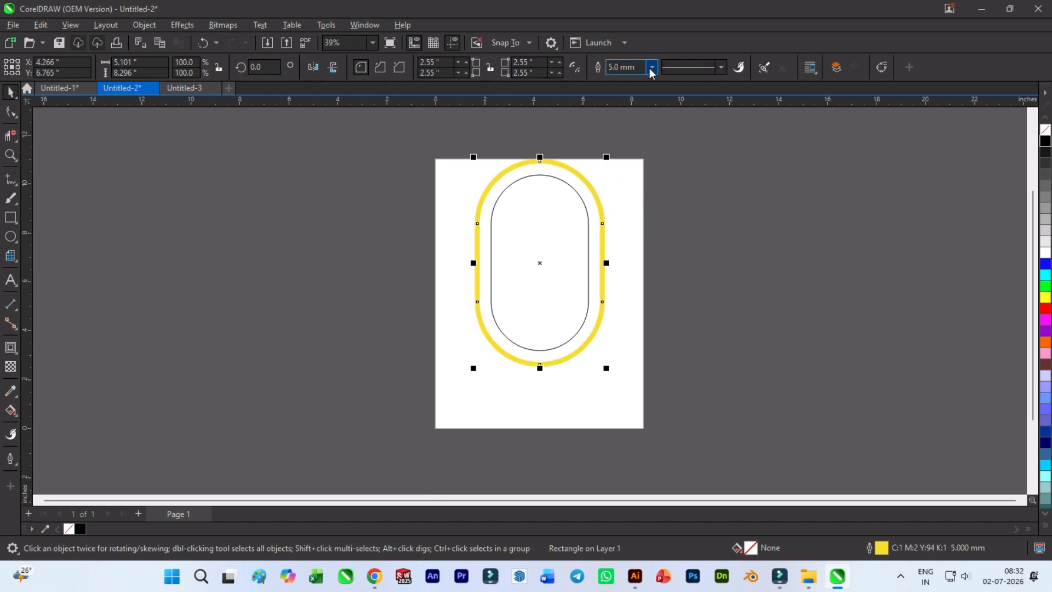
click(624, 218)
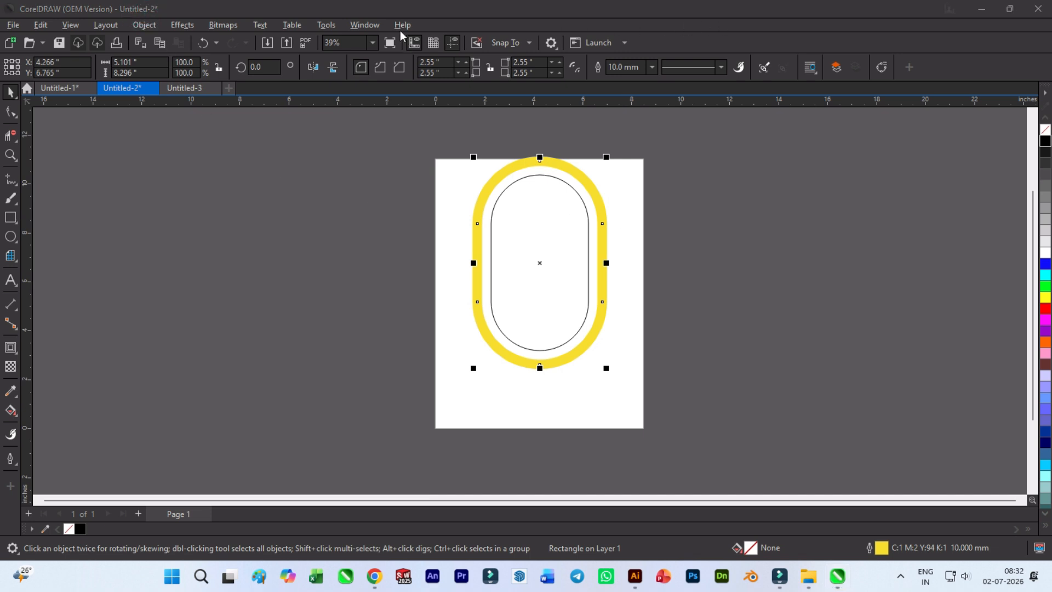
- Convert the thick yellow outline into an object
click(198, 22)
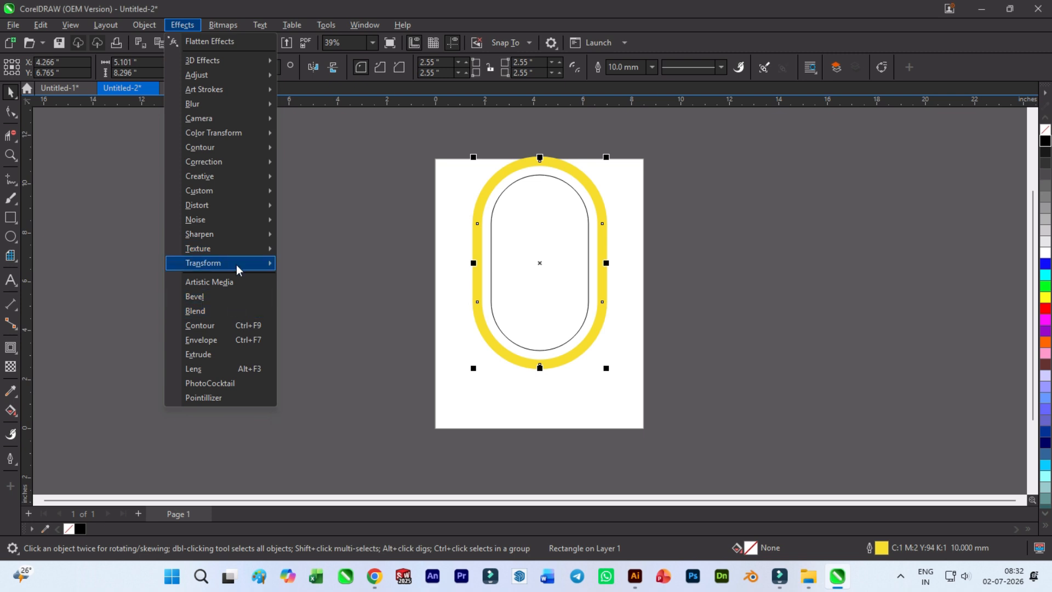
mouse_move(156, 25)
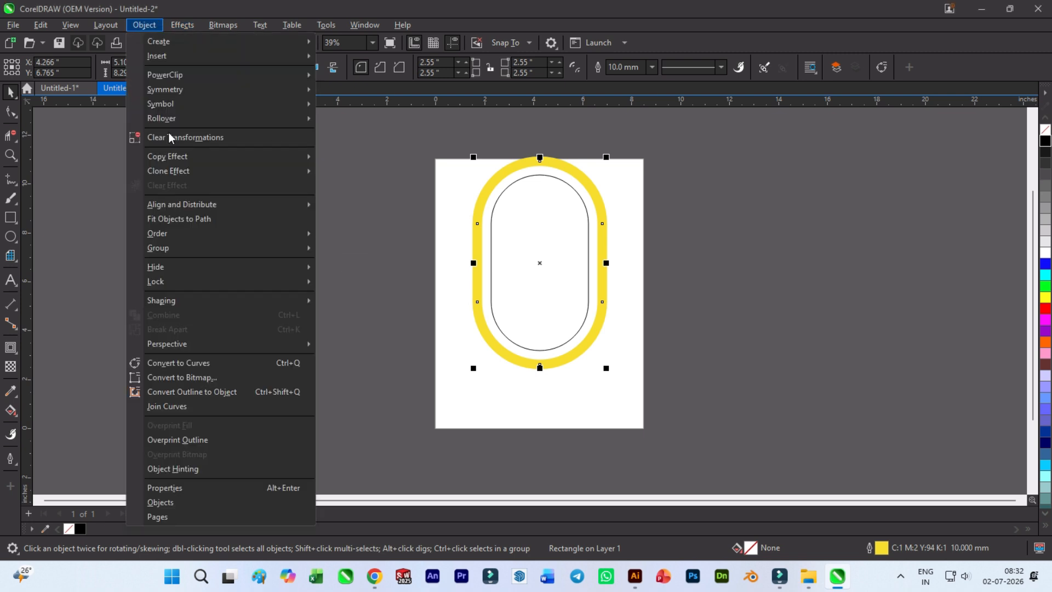
click(192, 400)
key(F10)
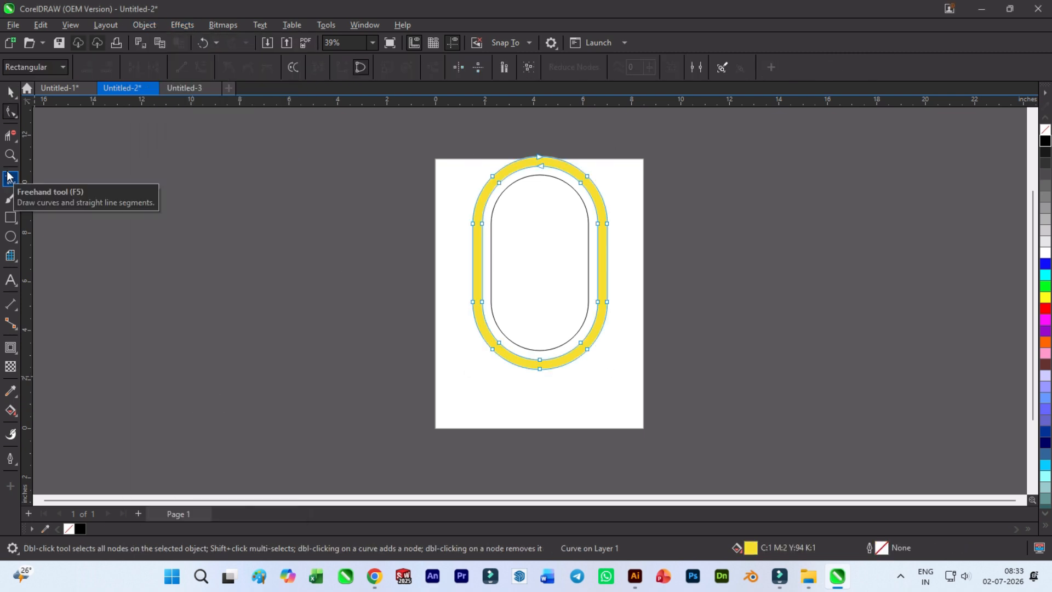
- Draw a straight horizontal line about 7.36 in long across both rounded shapes and shift it slightly down to just below their centre
click(9, 181)
click(453, 272)
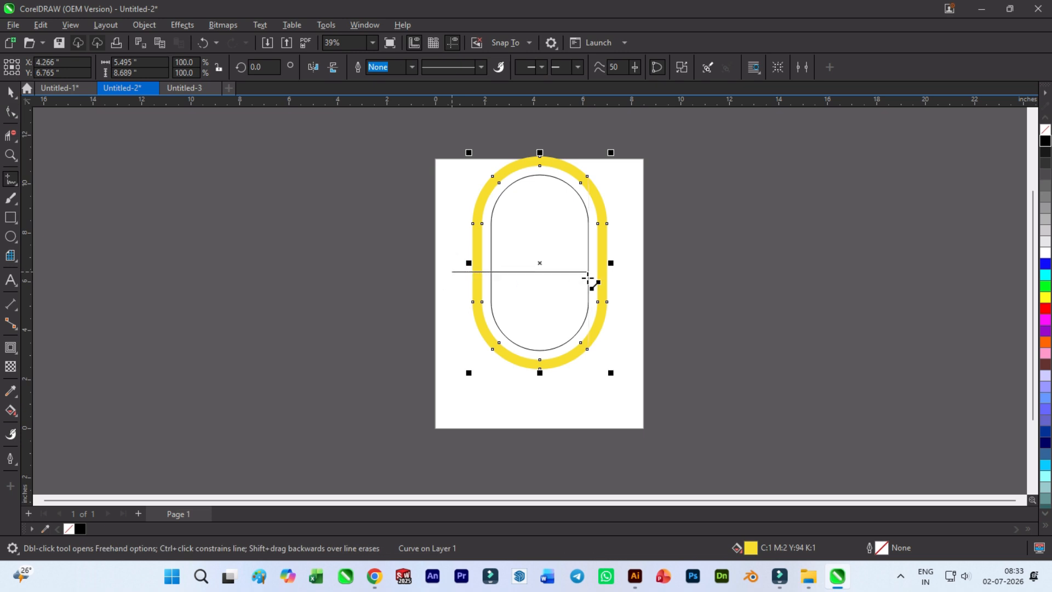
click(633, 272)
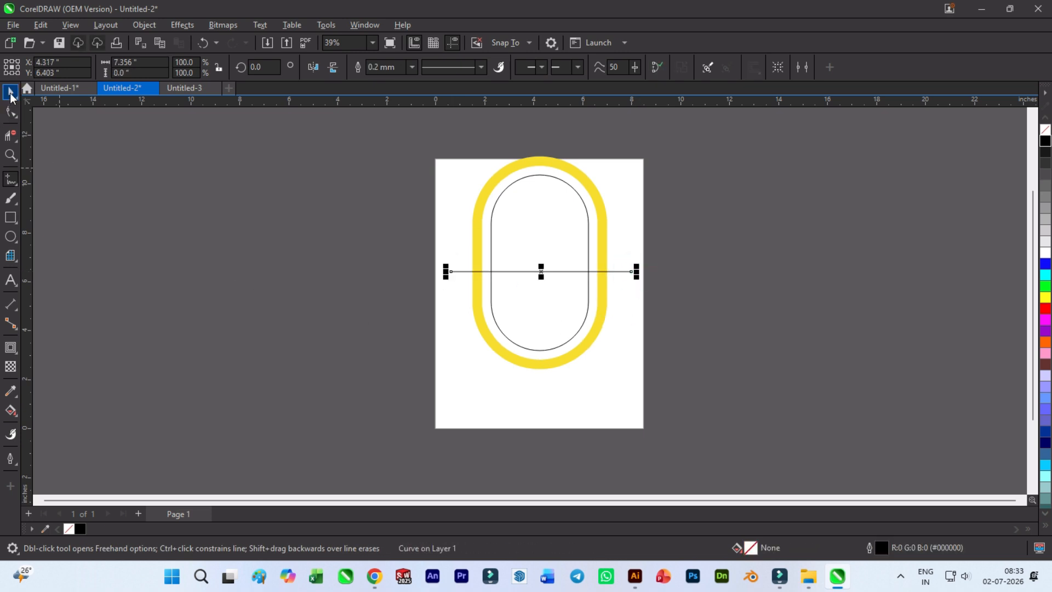
click(11, 95)
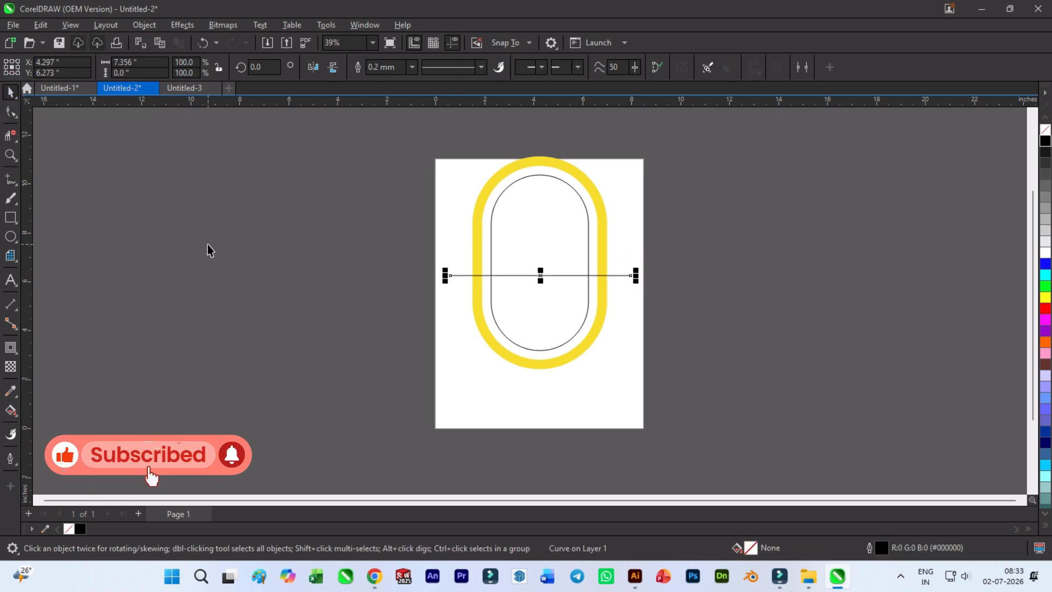
click(193, 254)
click(491, 280)
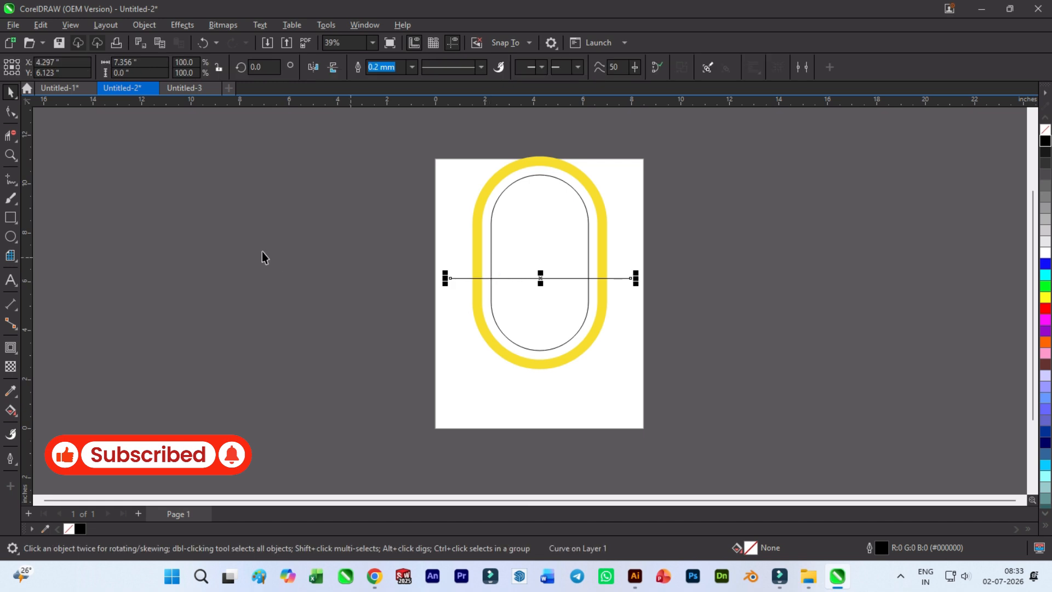
click(9, 136)
scroll(466, 275, up, 9)
drag(549, 273, 561, 319)
drag(481, 315, 491, 274)
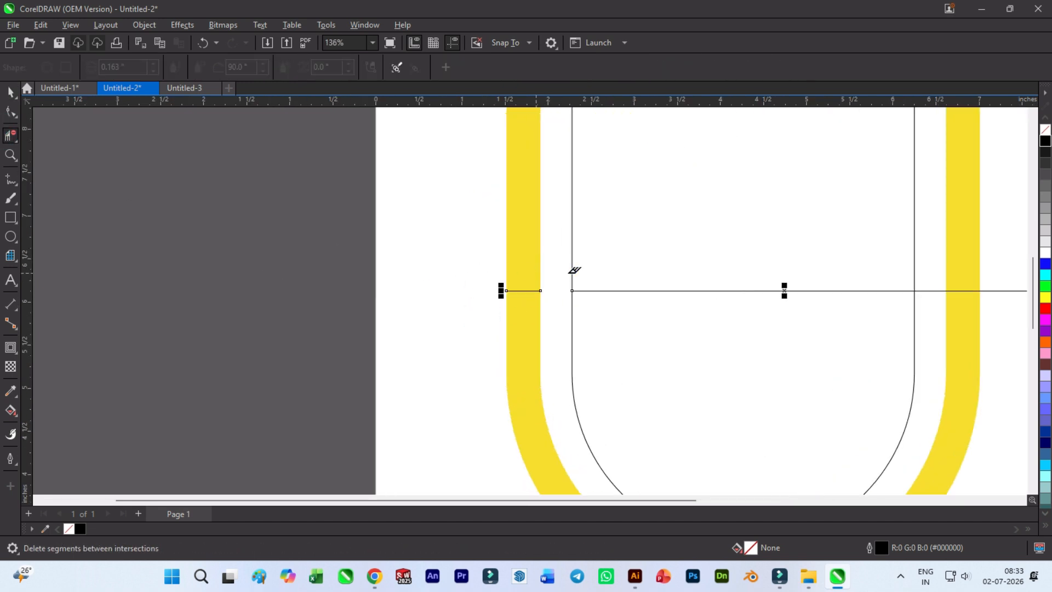
drag(645, 264, 658, 305)
scroll(595, 304, down, 1)
scroll(664, 290, up, 1)
drag(644, 268, 639, 318)
drag(561, 277, 559, 328)
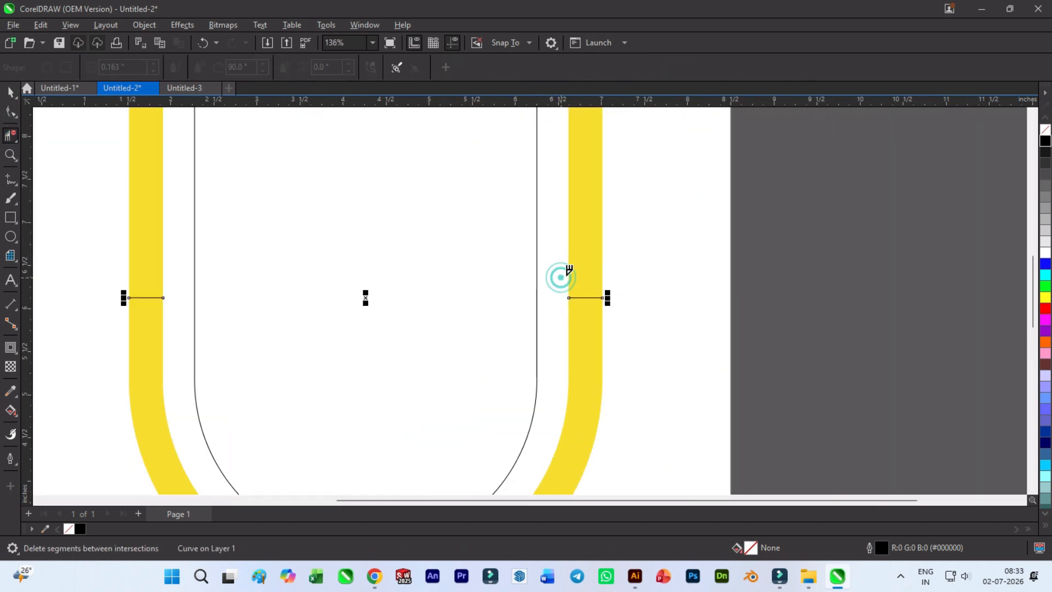
scroll(633, 264, down, 3)
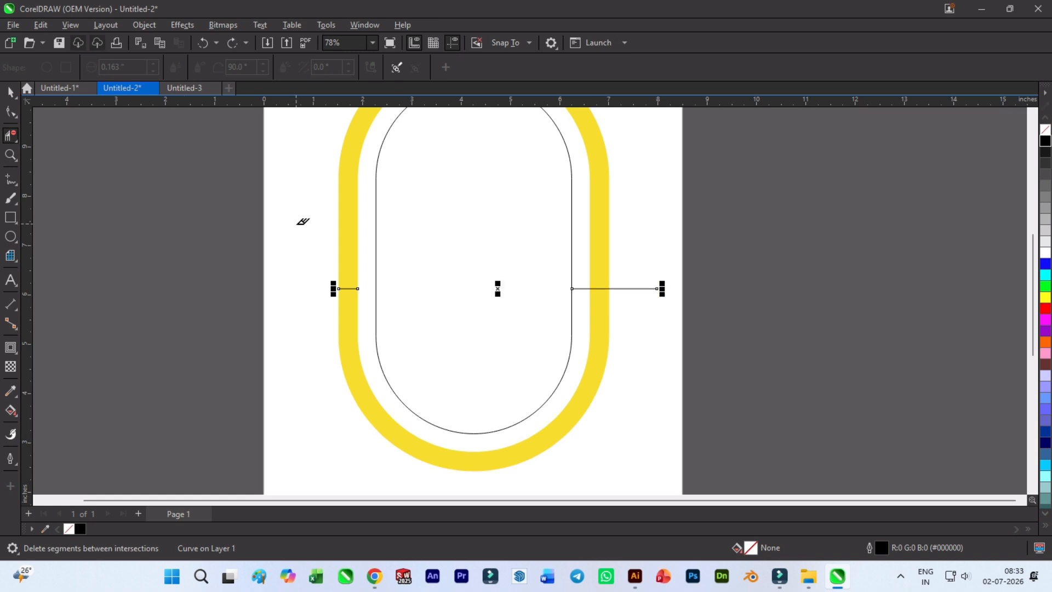
drag(349, 243, 362, 242)
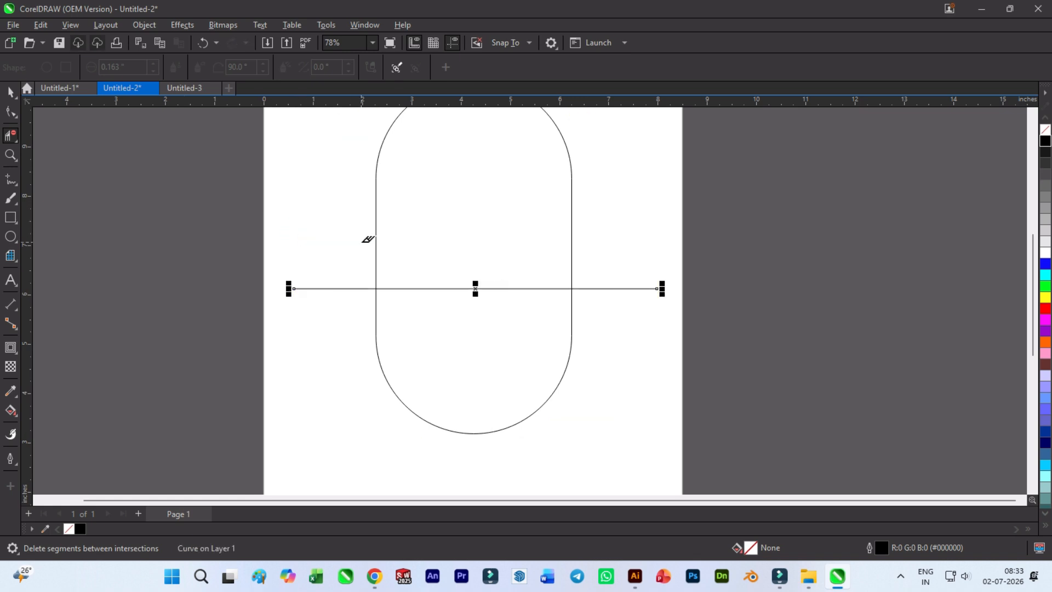
key(ctrl+z)
- Recolour the yellow ring with a solid black fill
click(10, 91)
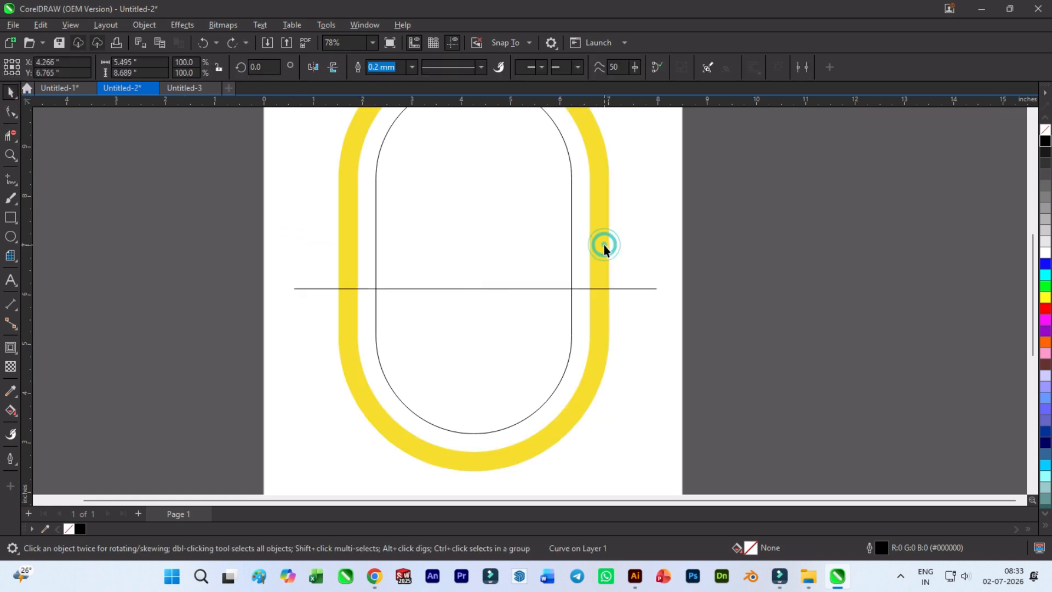
click(1046, 253)
right_click(1045, 152)
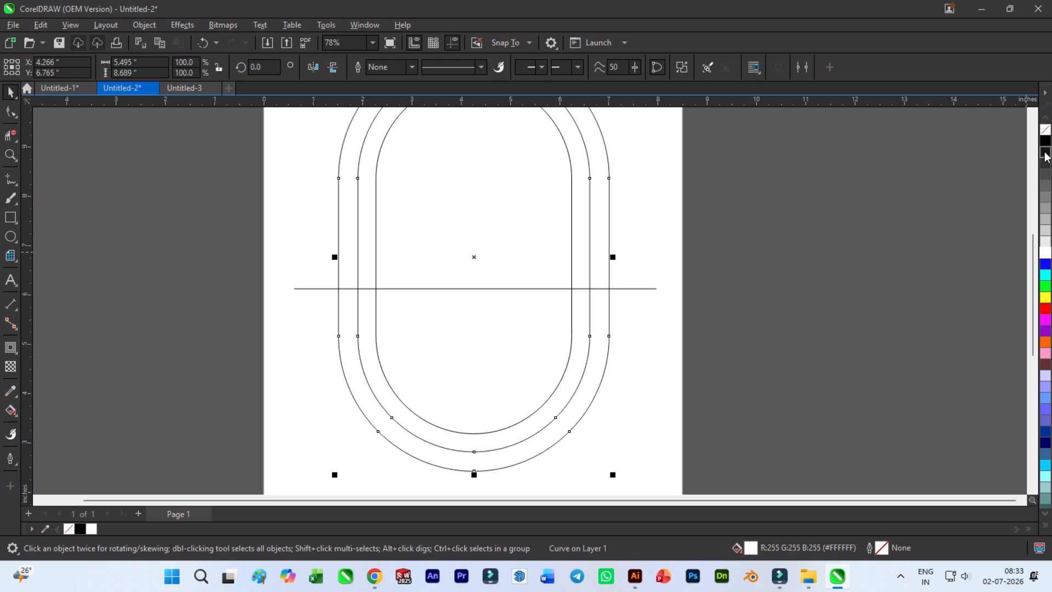
click(1045, 141)
click(869, 246)
- Delete the ring's part above the horizontal line and the leftover line segments with the Virtual Segment Delete tool, leaving a U-shaped holder
click(11, 136)
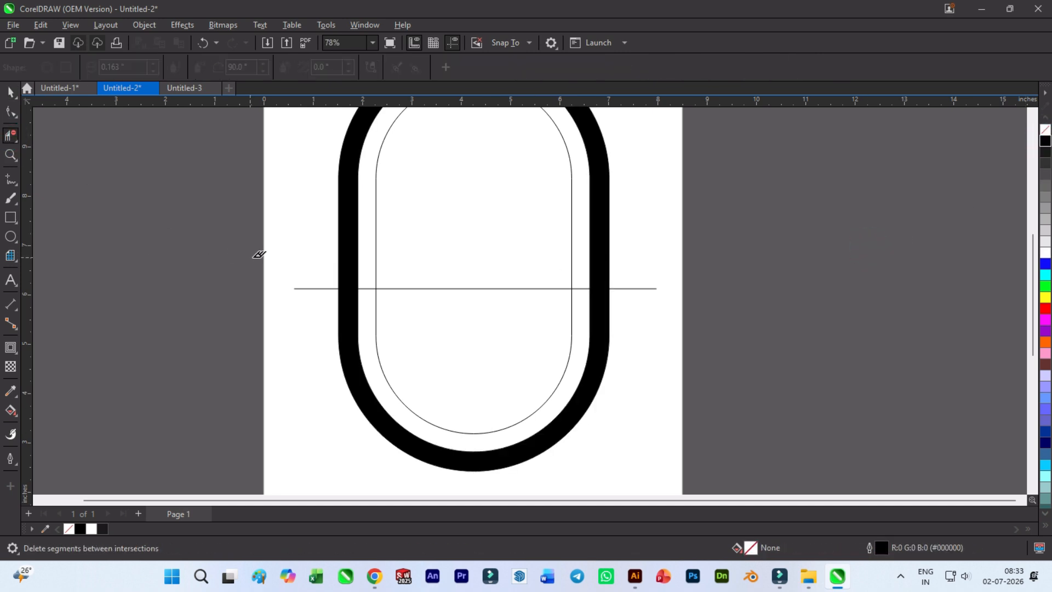
click(353, 276)
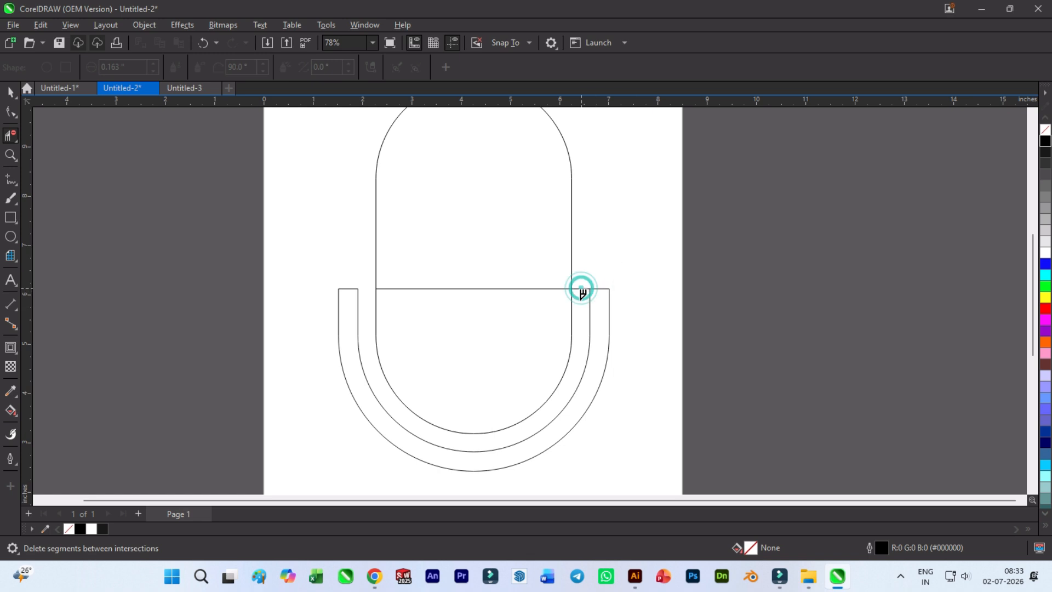
click(509, 290)
scroll(493, 290, down, 2)
- Draw a circle about 0.394 in across centred on the flat end of each arm of the U-shaped holder
click(10, 237)
scroll(427, 289, up, 3)
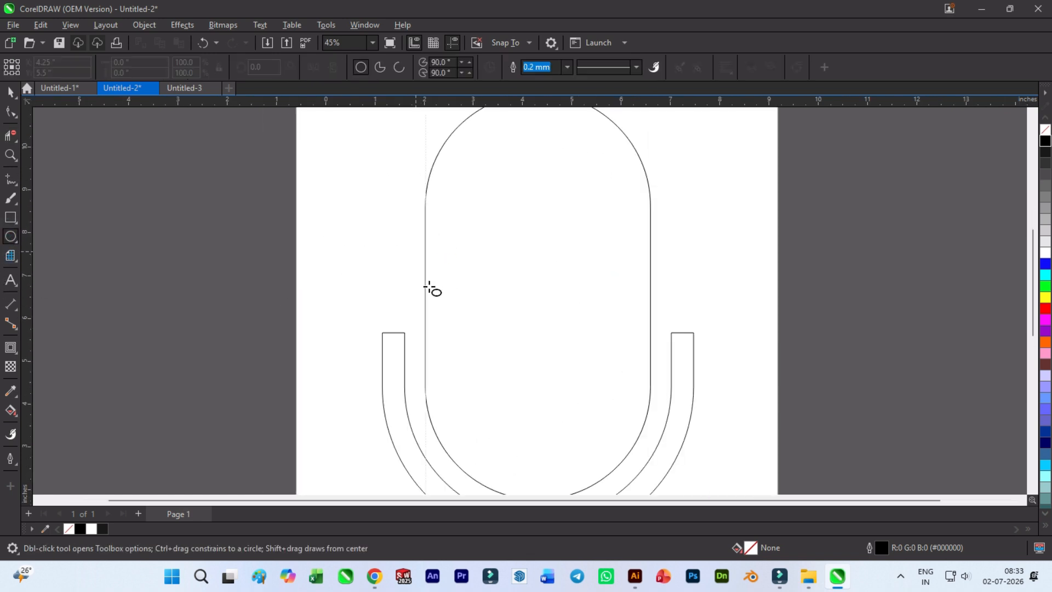
drag(393, 331, 409, 334)
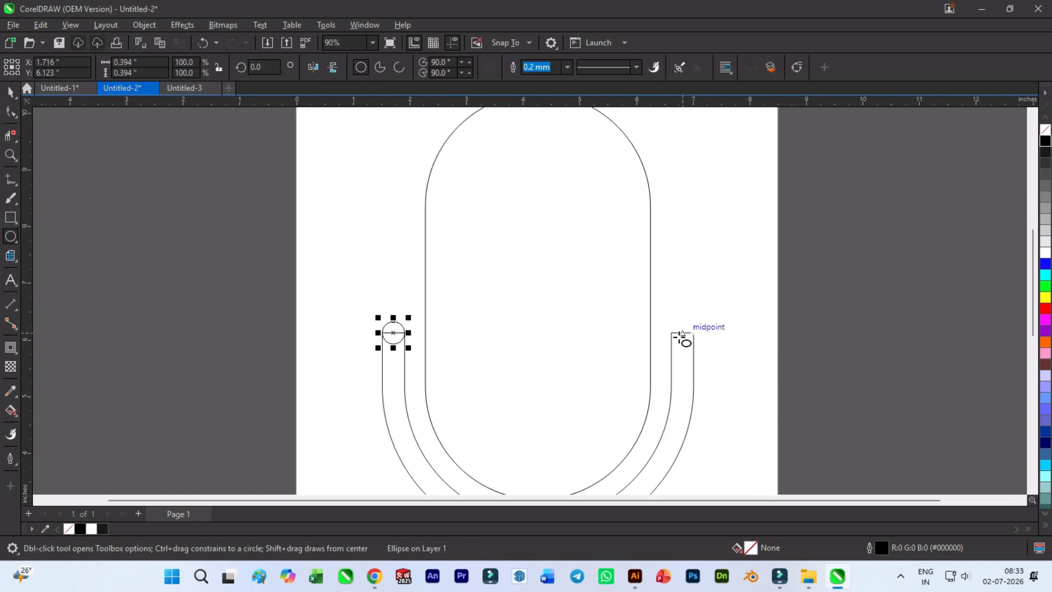
drag(682, 333, 694, 334)
- Delete the inner segments where the two circles overlap the holder's arms, so each arm ends in a rounded cap
click(10, 135)
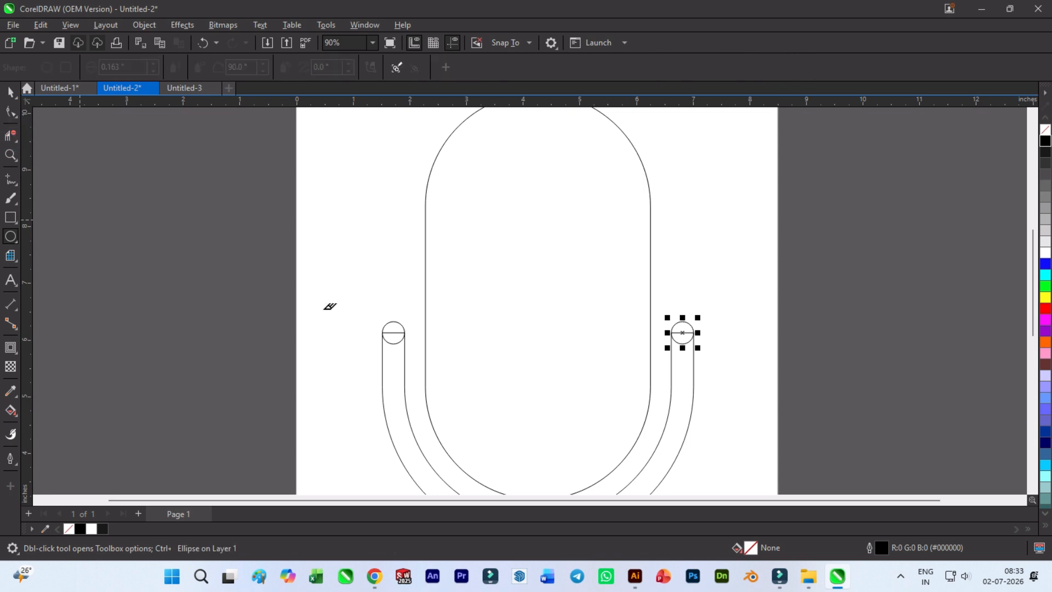
scroll(364, 335, up, 2)
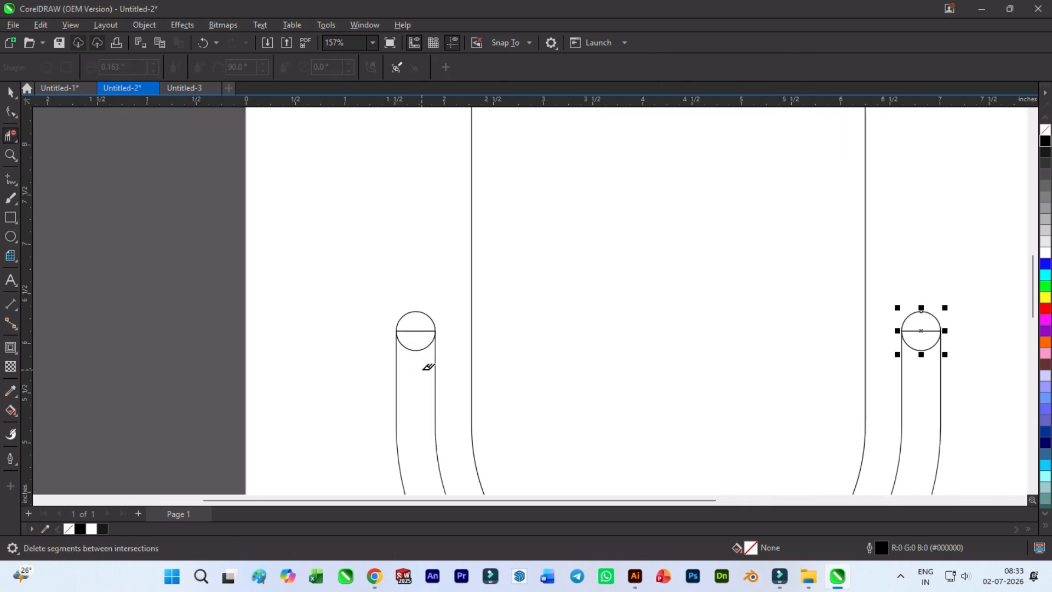
drag(422, 370, 421, 345)
drag(419, 340, 414, 324)
scroll(343, 326, down, 3)
scroll(578, 361, up, 3)
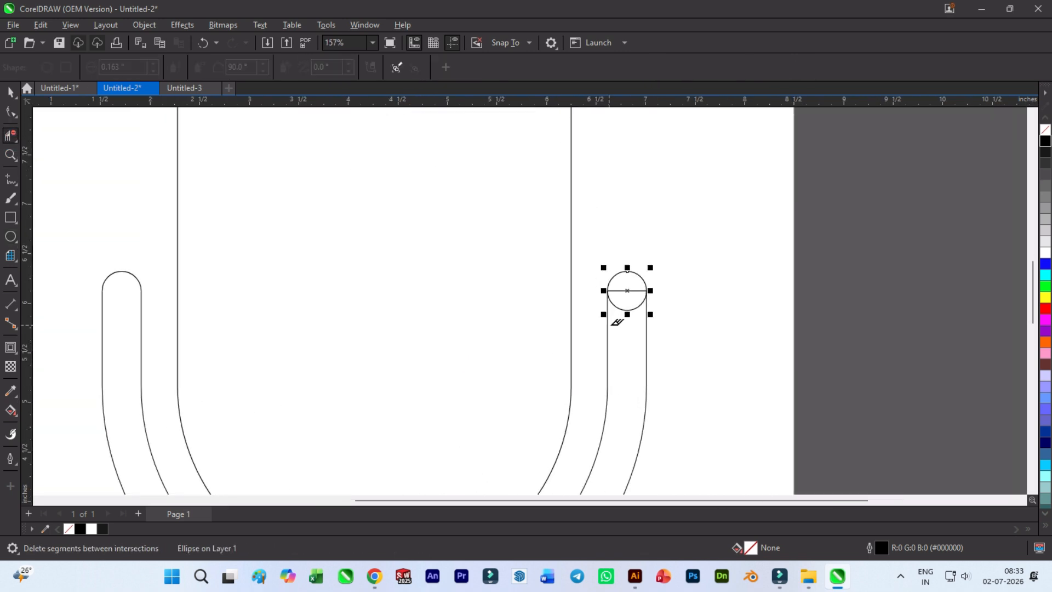
drag(615, 324, 630, 300)
scroll(632, 306, down, 5)
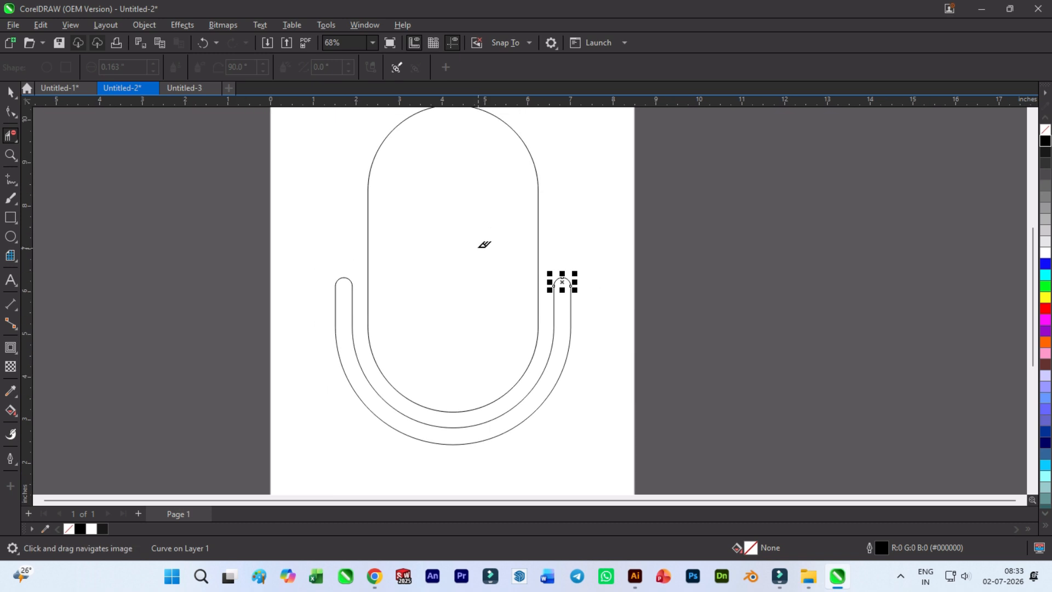
- Draw a rectangle about 2.125 × 0.394 in from the lowest inner node of the U-shaped holder
click(11, 218)
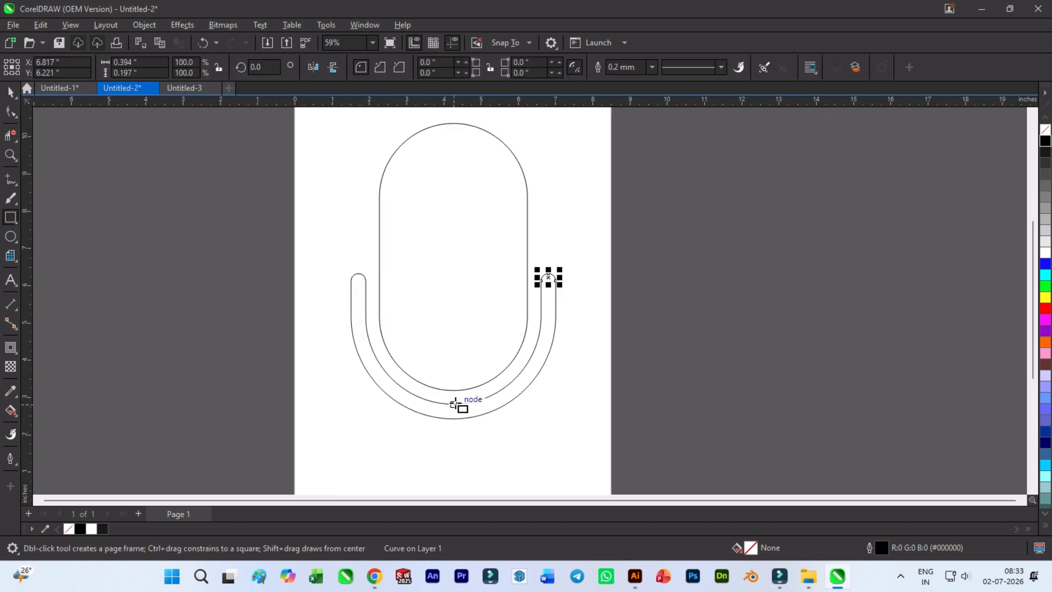
drag(454, 404, 535, 420)
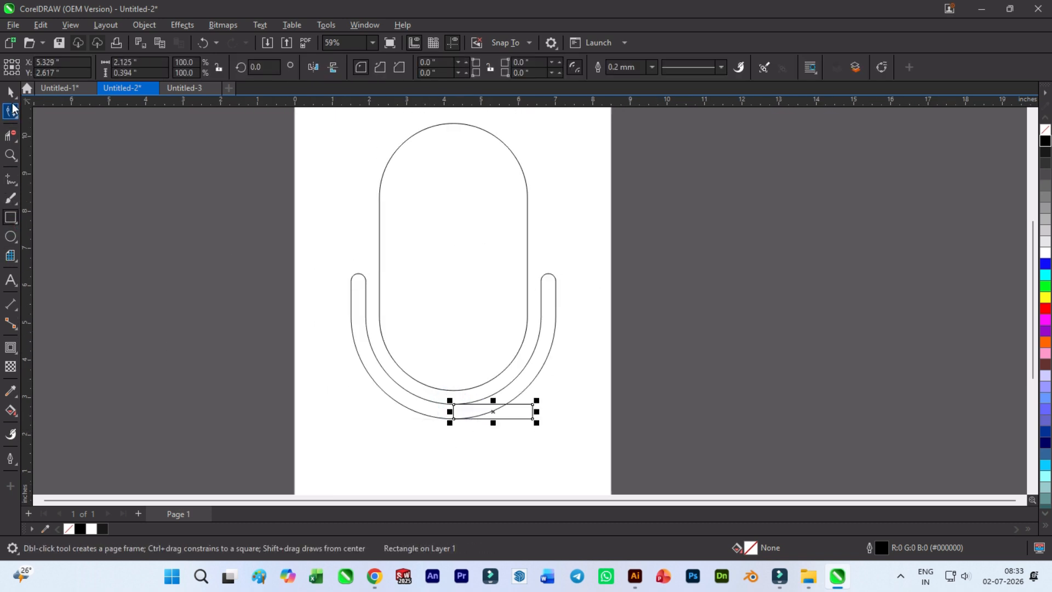
scroll(542, 341, down, 2)
scroll(522, 387, up, 2)
- Rotate the rectangle 90° and centre it on the holder's lowest point as a vertical stem
drag(508, 382, 544, 348)
click(557, 409)
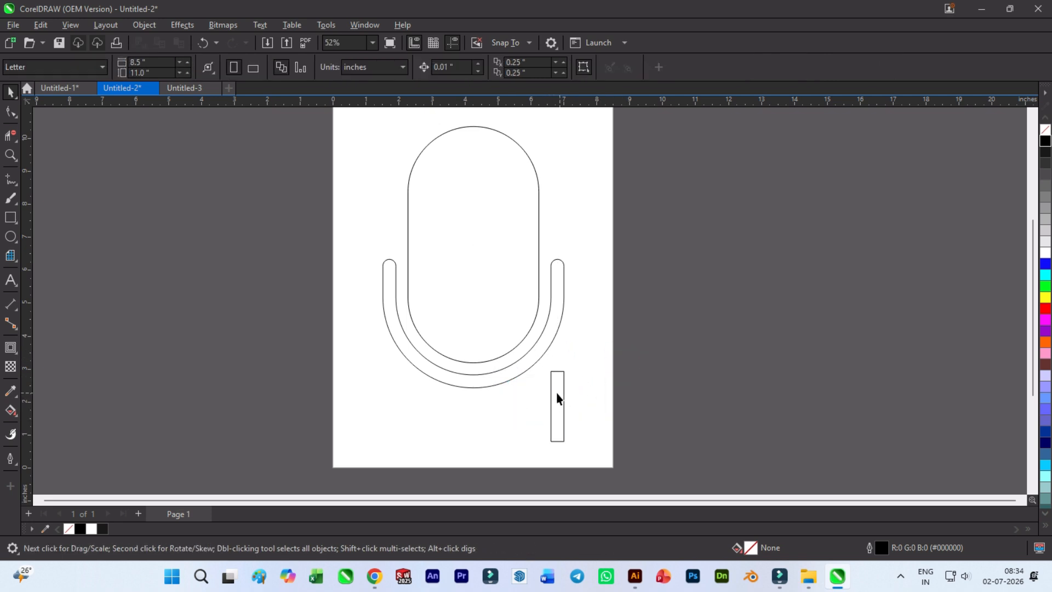
drag(557, 400, 476, 388)
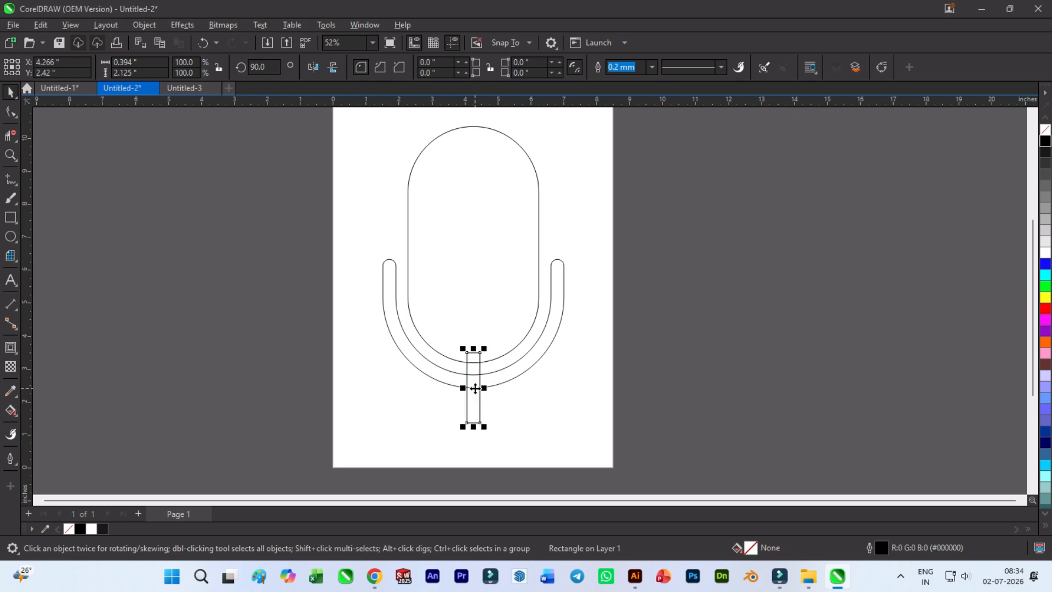
click(514, 393)
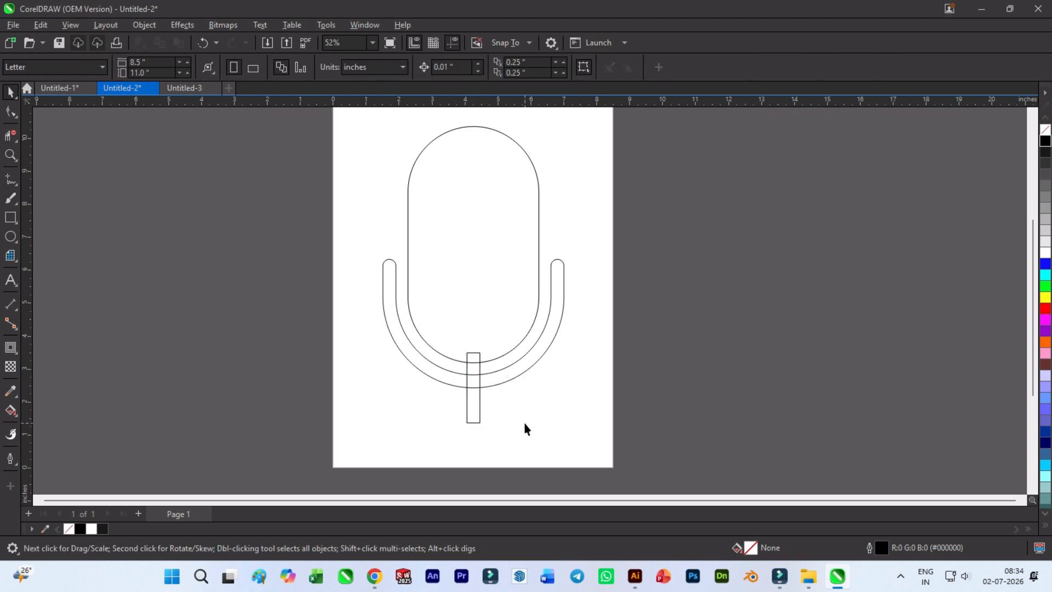
- Make a horizontal copy of the stem rectangle beside the stand and widen it to about 3.06 in
scroll(458, 339, down, 1)
click(470, 385)
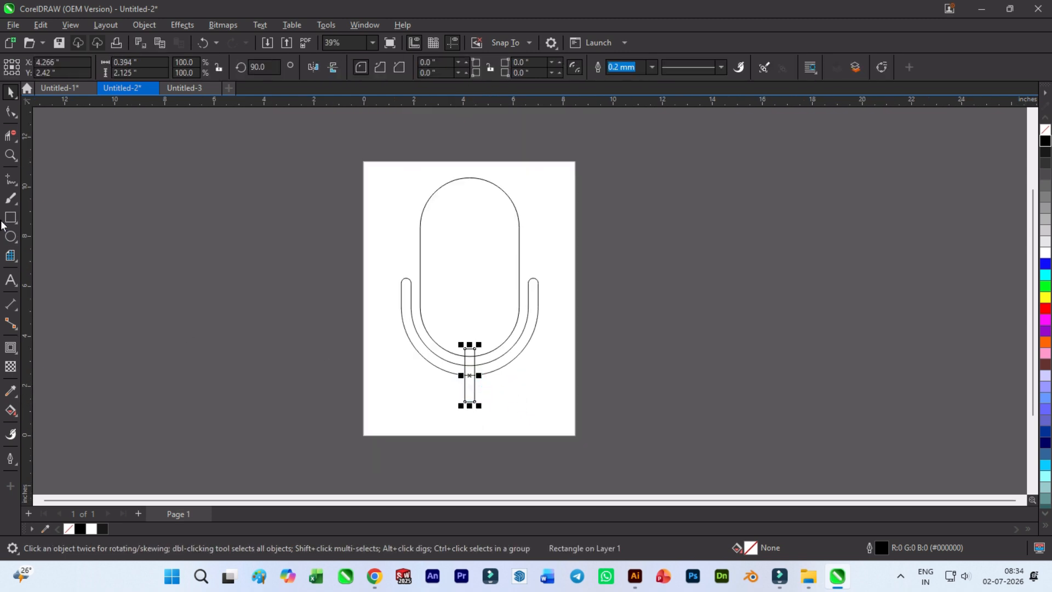
right_click(560, 396)
drag(472, 376, 598, 395)
click(560, 393)
click(592, 396)
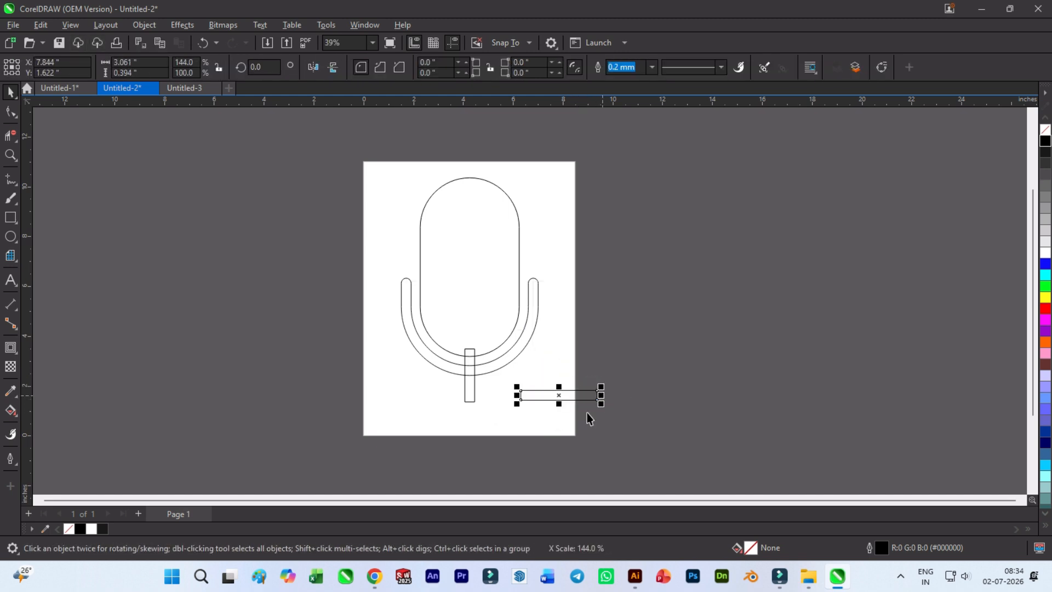
- Round the horizontal bar's corners fully to a 0.197 in radius and centre it under the stem as the microphone base
key(F10)
drag(521, 394, 470, 407)
click(10, 91)
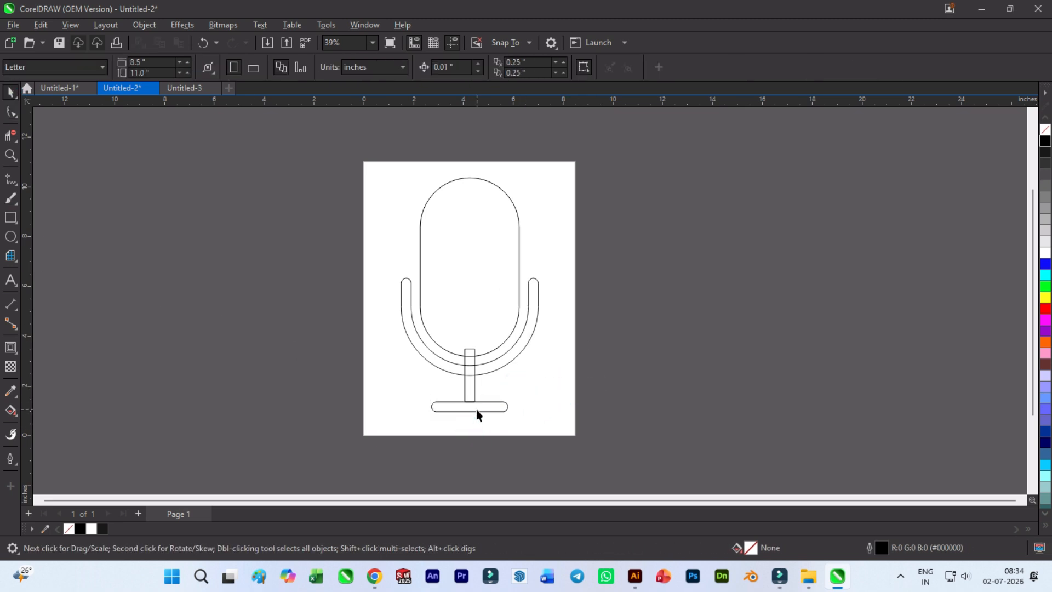
click(474, 405)
click(481, 412)
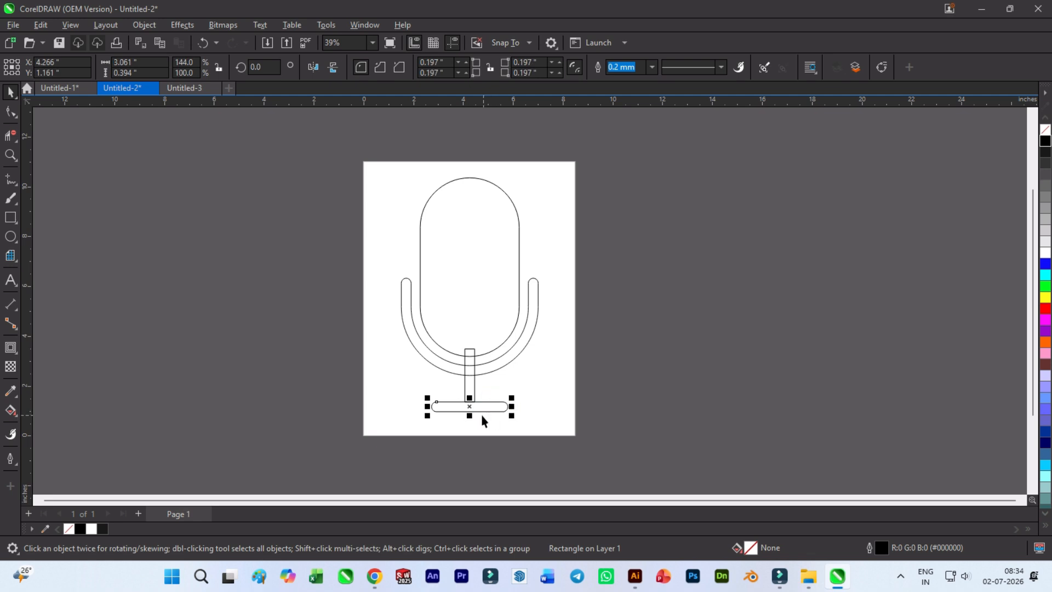
- Copy the rounded base bar beside the page and duplicate it downward to make three evenly spaced horizontal bars
drag(470, 409, 559, 236)
right_click(625, 236)
drag(626, 235, 627, 259)
right_click(627, 259)
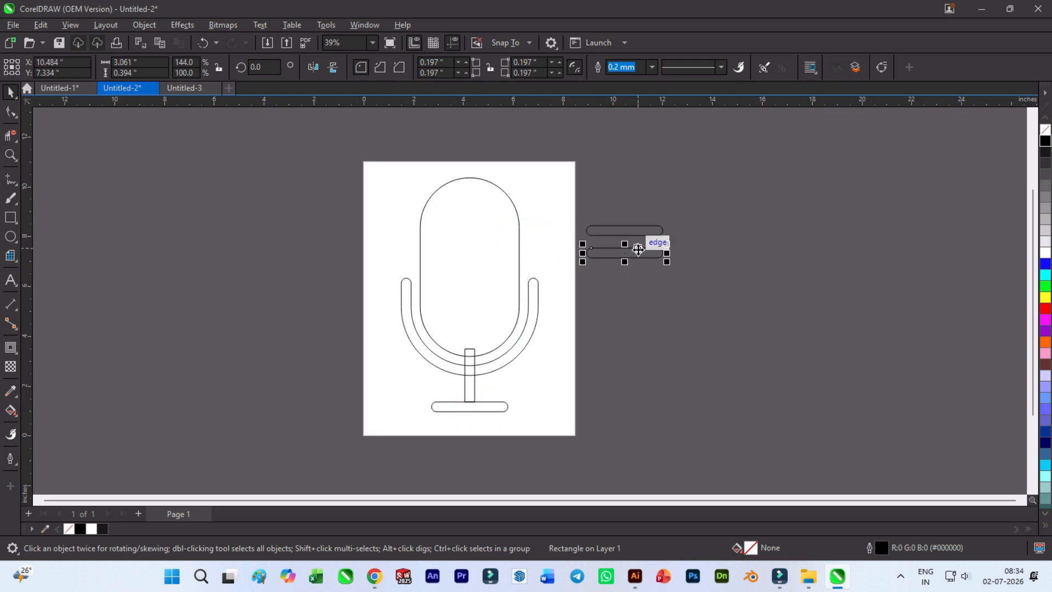
drag(676, 304, 677, 306)
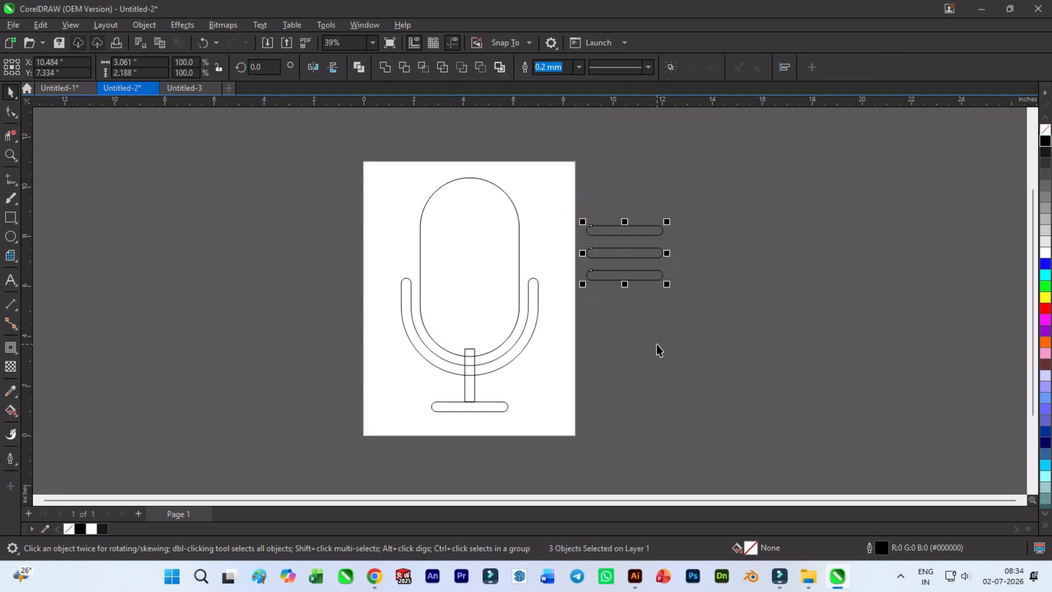
- Group the three bars, centre the group on one side edge of the capsule and copy it onto the opposite edge
key(ctrl+g)
drag(625, 251, 521, 263)
drag(521, 263, 420, 262)
- Trim the capsule with both bar groups and delete the groups, leaving three rounded slots on each side
shift+click(493, 258)
shift+click(488, 221)
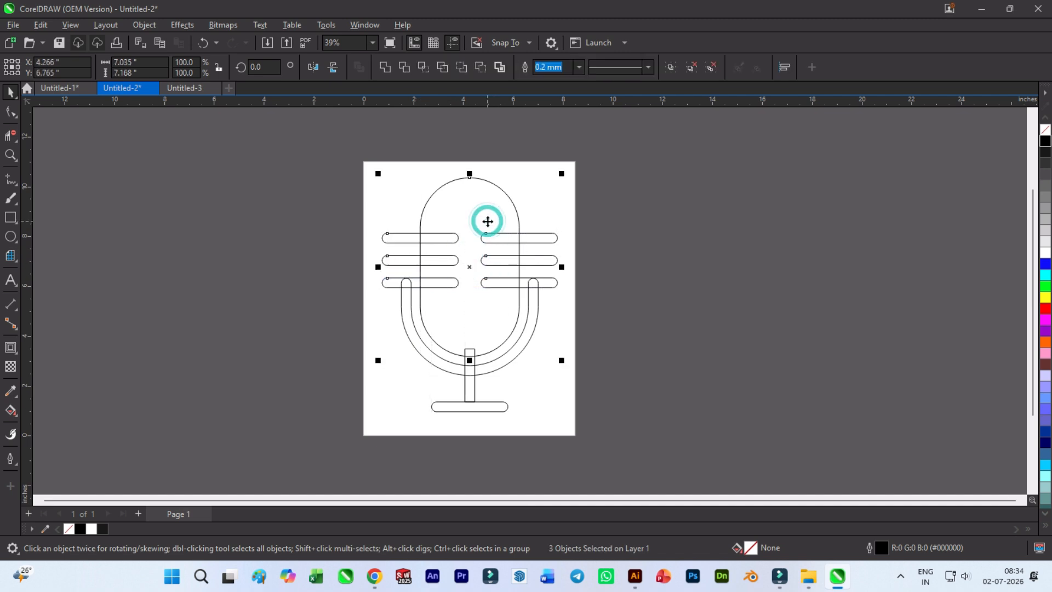
click(405, 68)
click(614, 151)
click(550, 238)
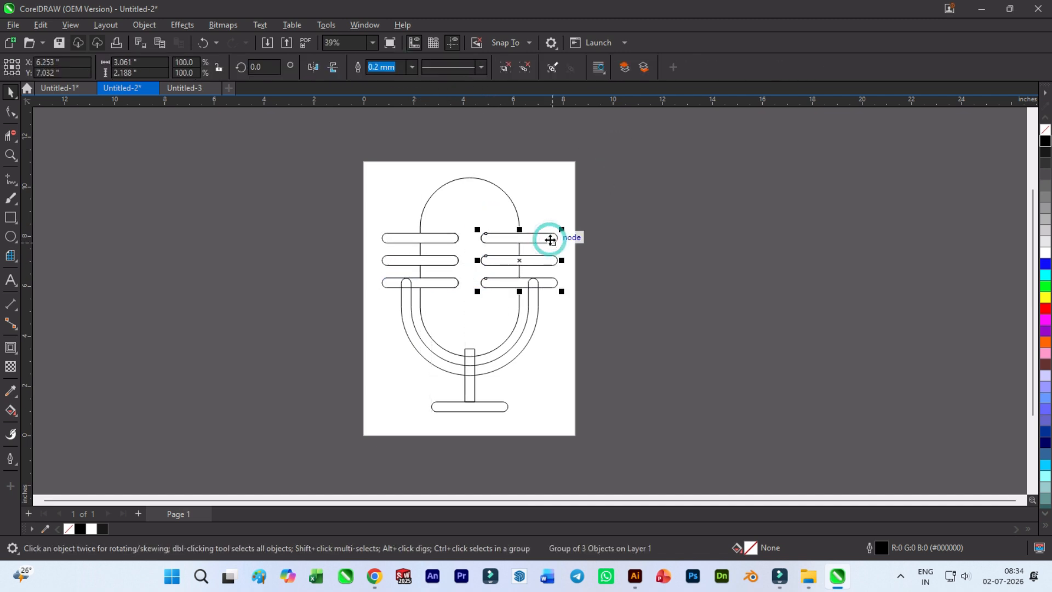
key(Delete)
click(393, 240)
key(Delete)
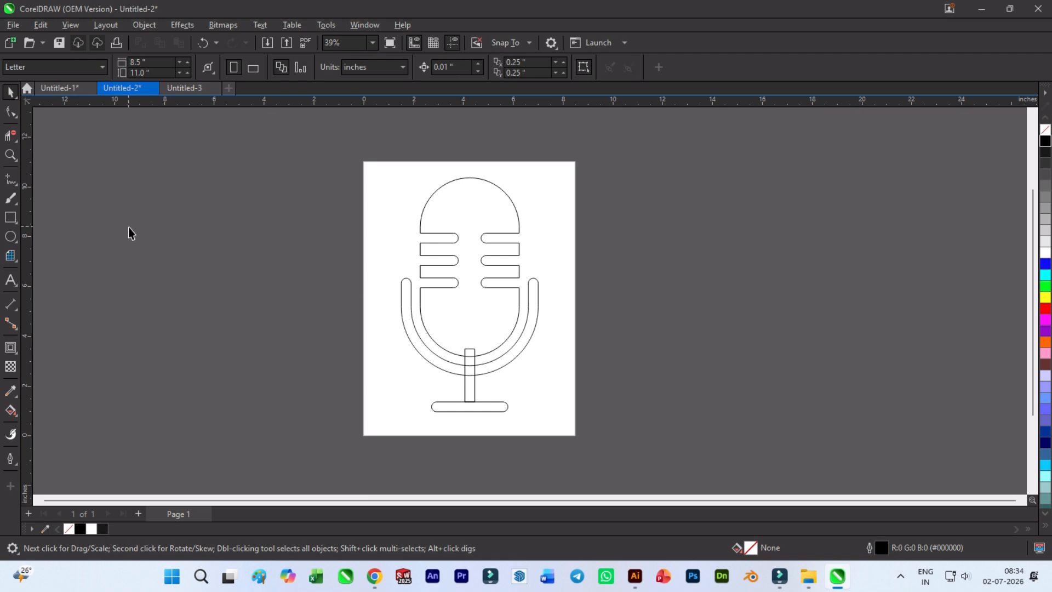
- Remove the stem's outline segments that project into the capsule with Virtual Segment Delete
click(11, 136)
scroll(468, 364, up, 2)
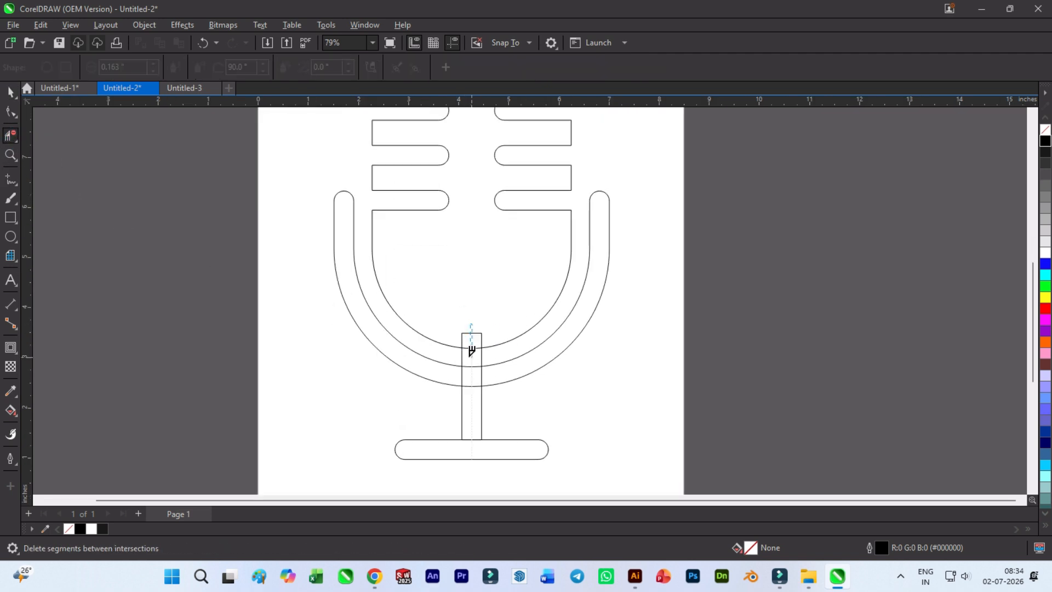
click(473, 359)
key(ctrl+z)
scroll(472, 353, up, 1)
click(472, 352)
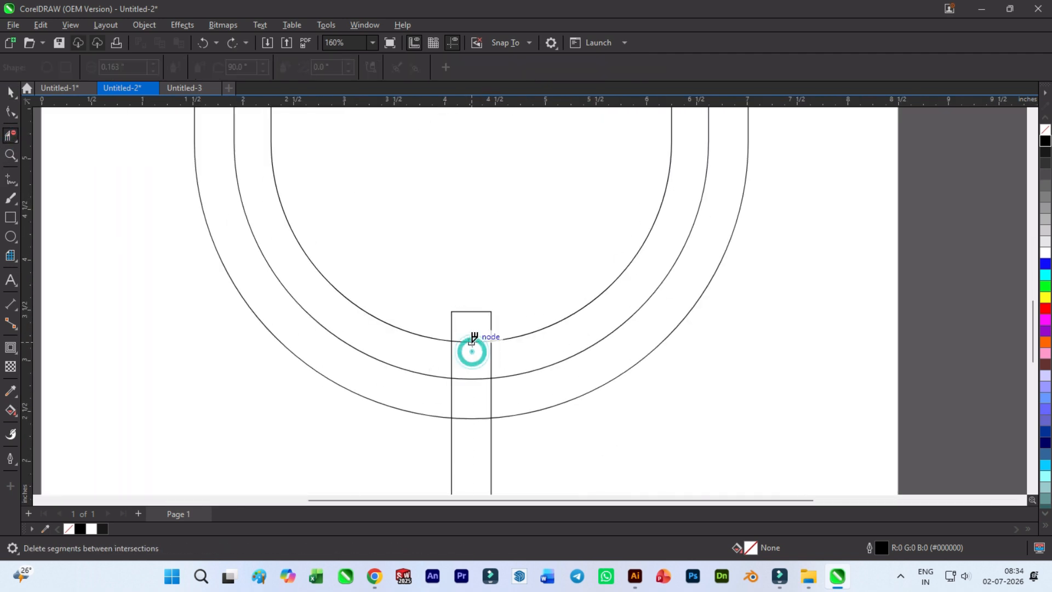
key(ctrl+z)
click(472, 306)
click(490, 329)
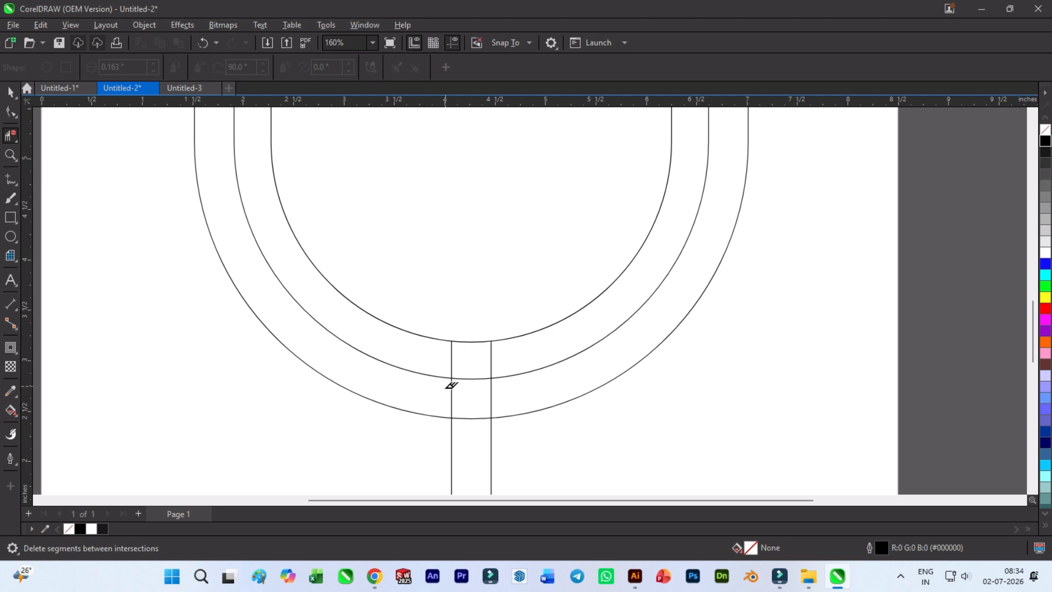
- Delete the stem segments inside the holder band and the lines crossing the stem at the holder's outer edge and the base
click(452, 396)
click(492, 399)
drag(475, 408, 458, 393)
key(ctrl+z)
scroll(469, 367, down, 2)
scroll(463, 419, up, 2)
scroll(463, 416, down, 2)
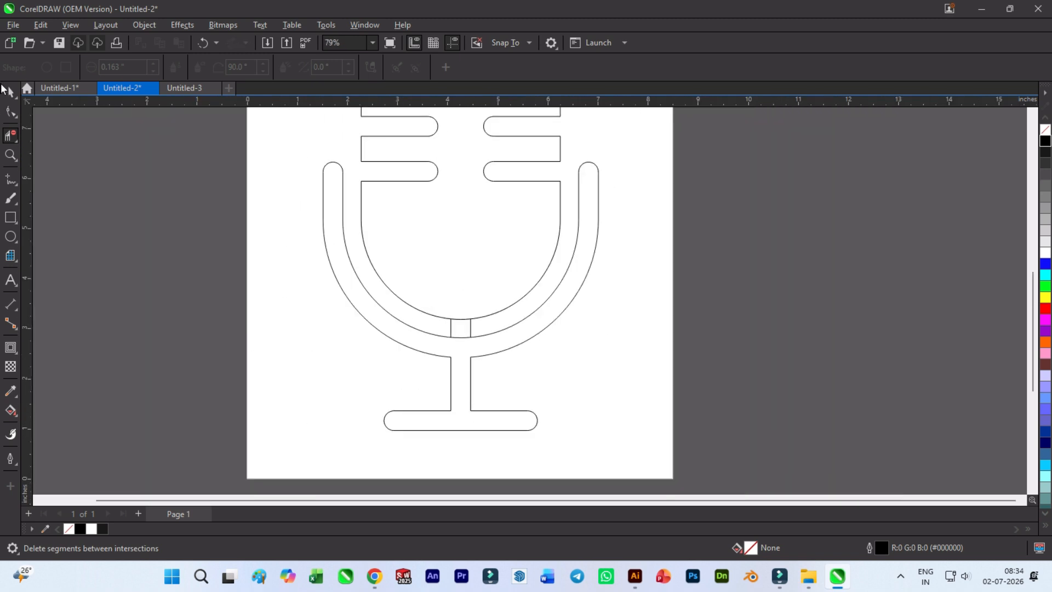
- Nudge the slotted capsule down 0.01 in so that it overlaps the upper ends of the stem lines
click(10, 92)
click(429, 245)
right_click(432, 244)
click(258, 215)
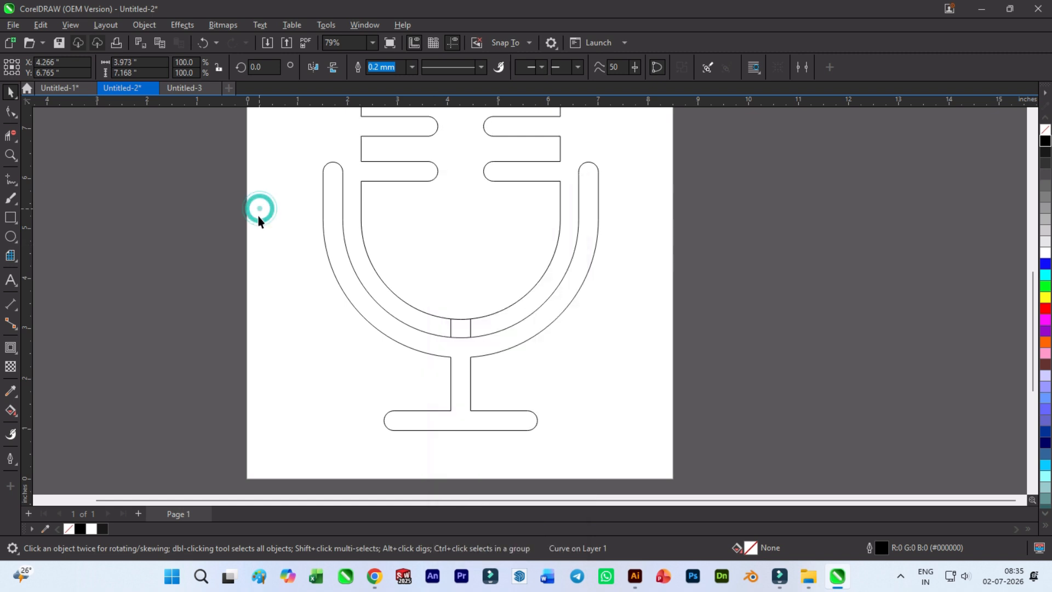
click(541, 270)
click(499, 269)
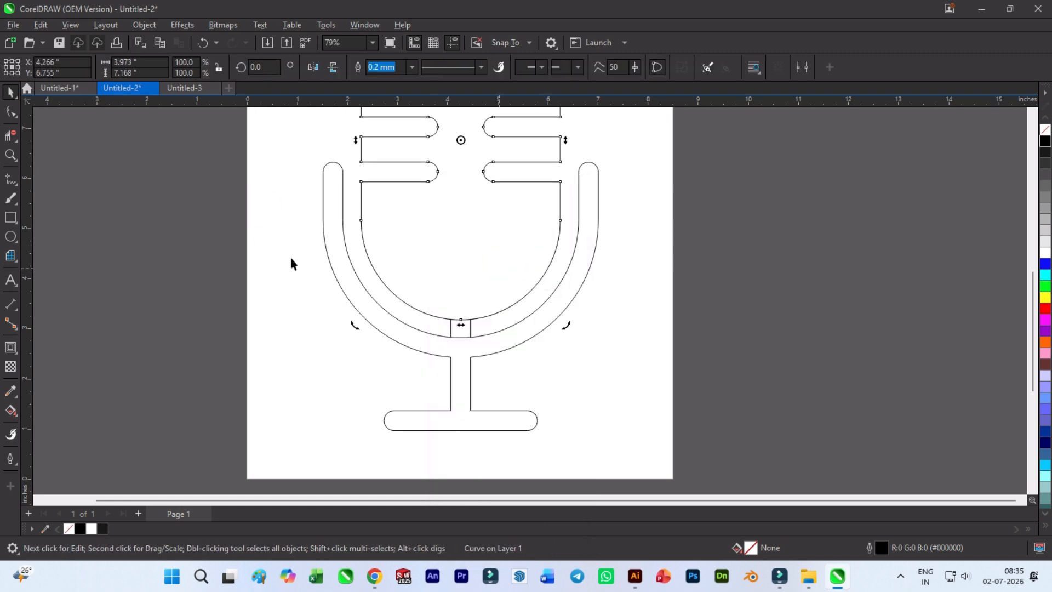
- Delete the capsule and inner holder arc segments lying between the two stem lines
click(11, 135)
scroll(455, 334, up, 3)
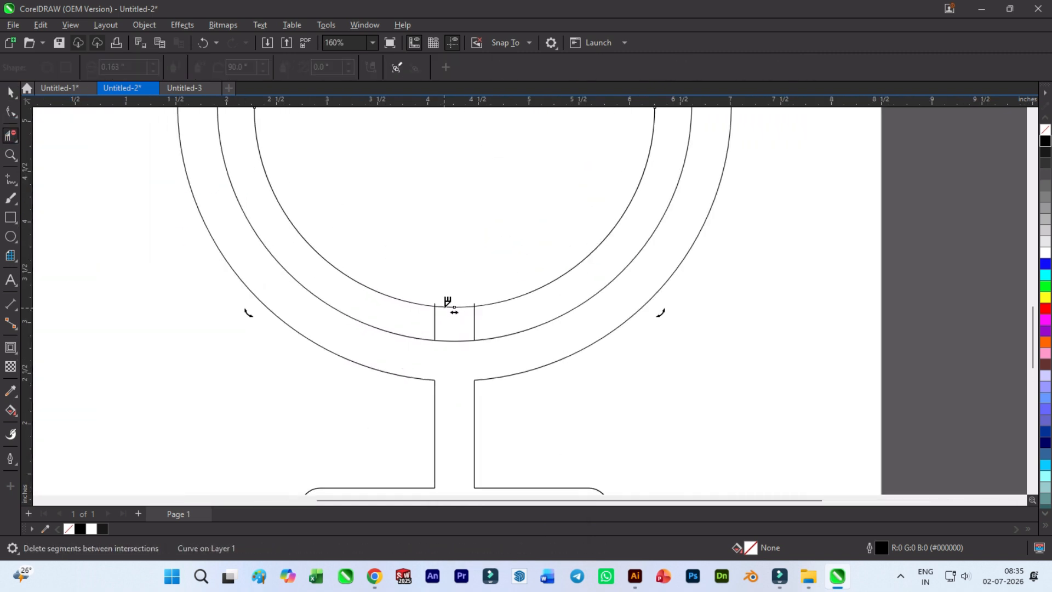
click(456, 303)
scroll(457, 315, down, 2)
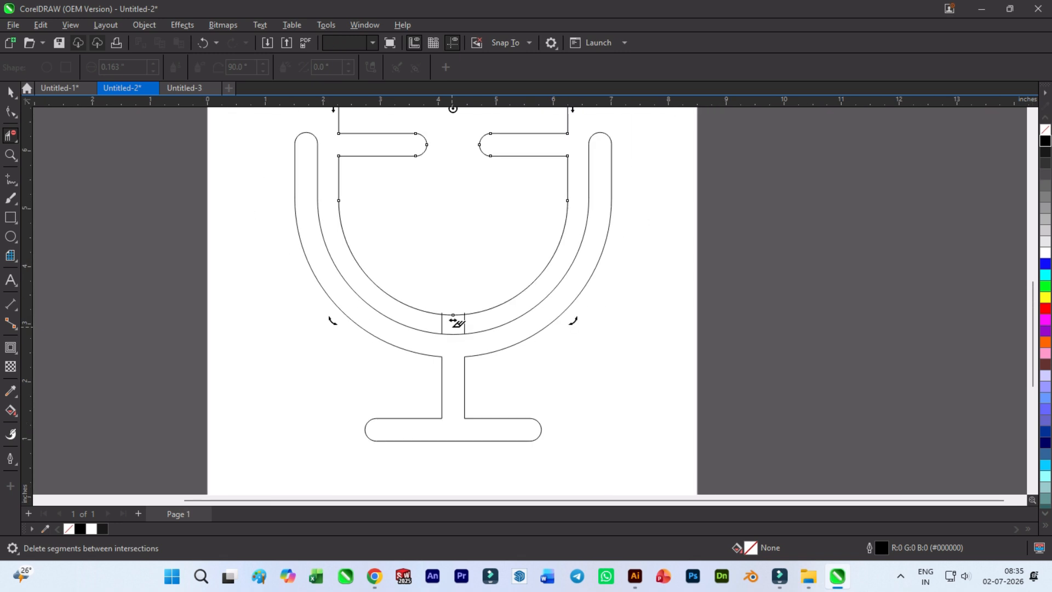
click(455, 329)
scroll(456, 324, up, 2)
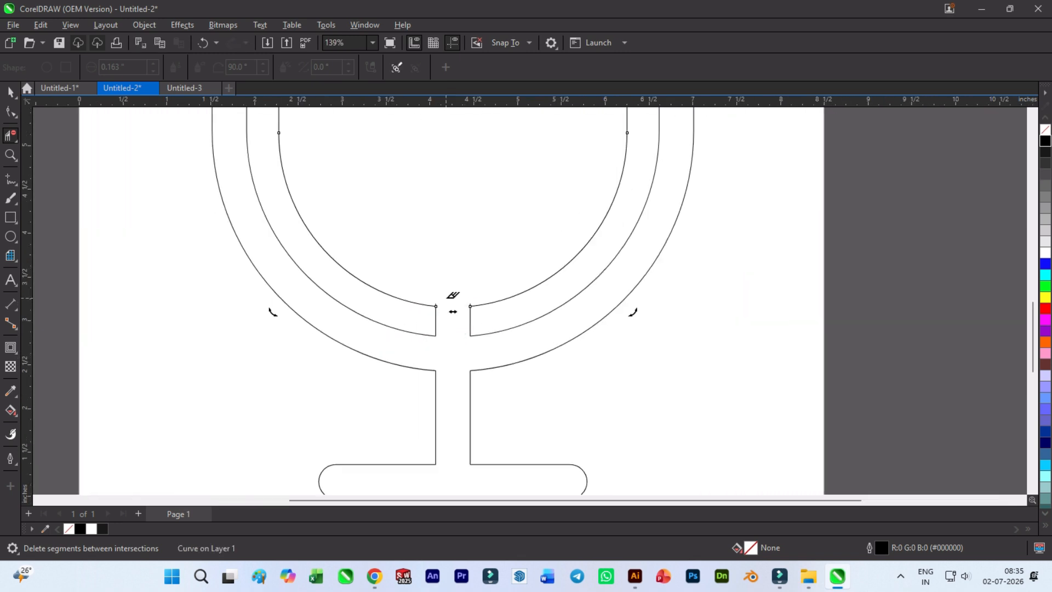
- Remove the tiny stem line stubs projecting past the capsule's lower edge
scroll(437, 302, up, 4)
drag(432, 291, 496, 316)
mouse_move(640, 302)
mouse_down()
mouse_move(619, 326)
mouse_move(649, 318)
mouse_move(631, 314)
mouse_up()
drag(496, 320, 454, 311)
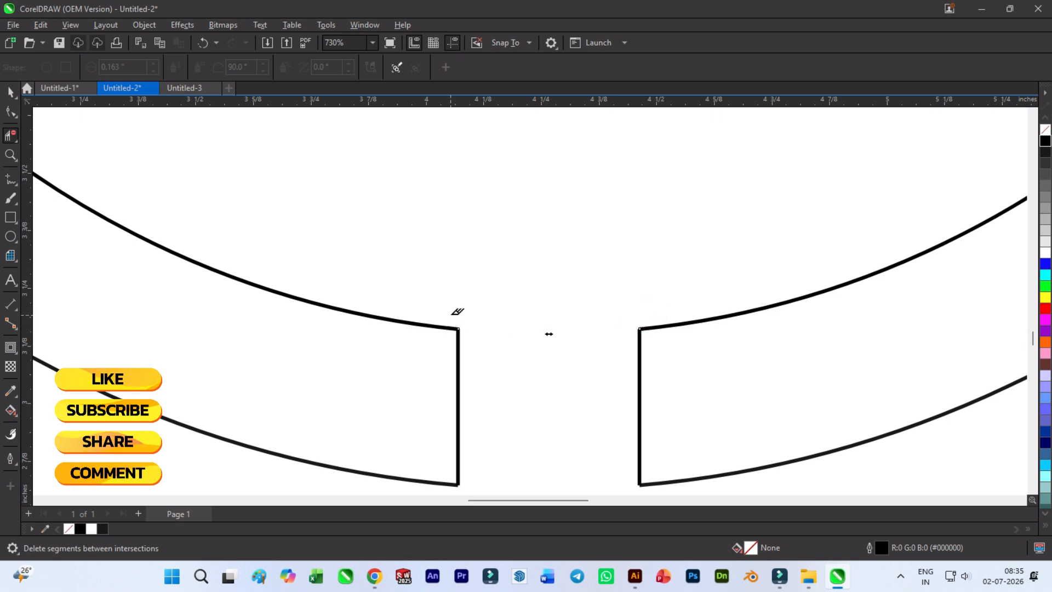
scroll(438, 339, down, 4)
scroll(442, 350, down, 4)
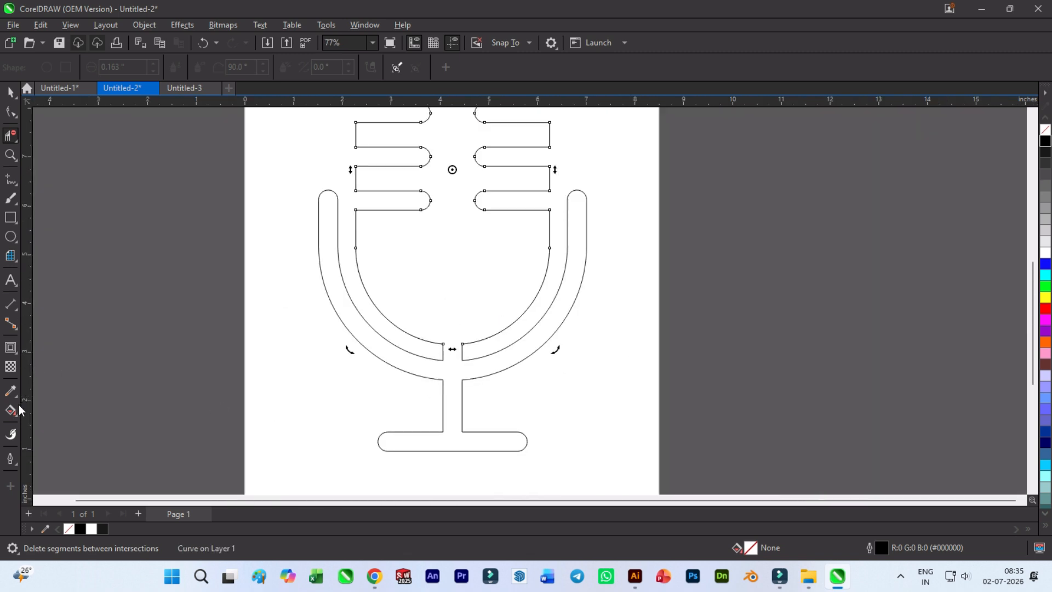
- Fill the whole enclosed microphone outline with black using Smart Fill
click(16, 418)
click(42, 424)
click(458, 400)
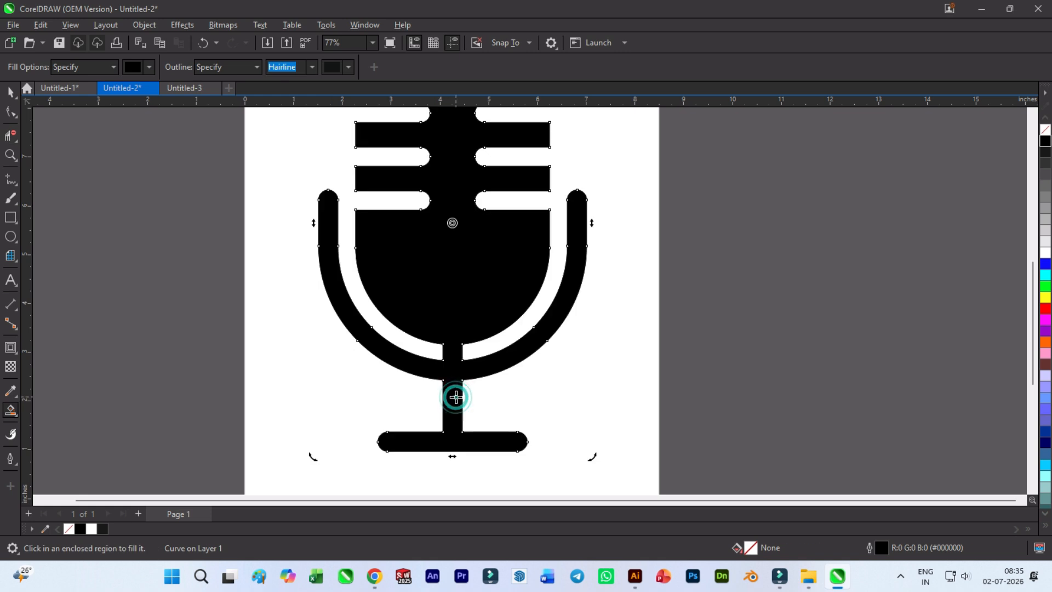
scroll(407, 396, down, 1)
click(11, 93)
click(70, 216)
scroll(420, 388, down, 1)
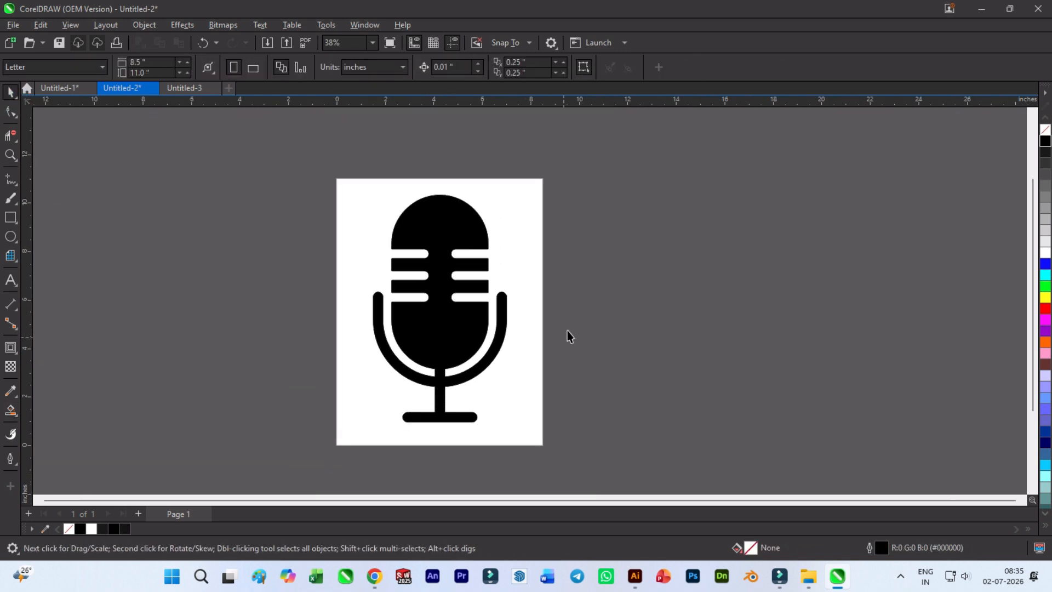
click(409, 305)
click(639, 280)
click(11, 112)
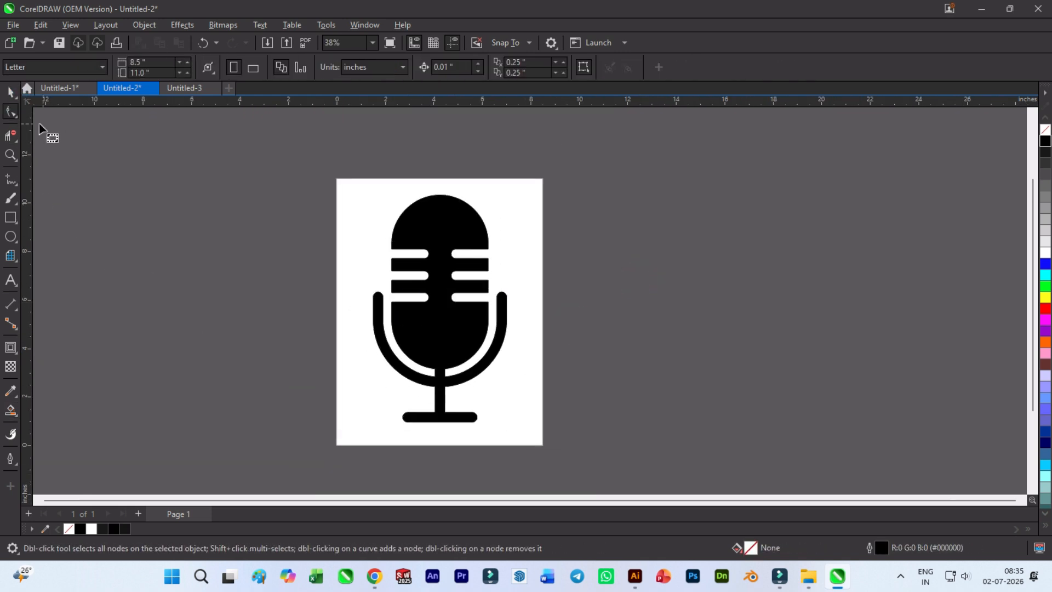
- Move the filled microphone off the page, delete the leftover construction outlines and place the filled shape back on the page
click(10, 93)
drag(562, 443, 286, 161)
drag(459, 229, 707, 230)
drag(235, 190, 548, 495)
key(Delete)
drag(651, 327, 407, 335)
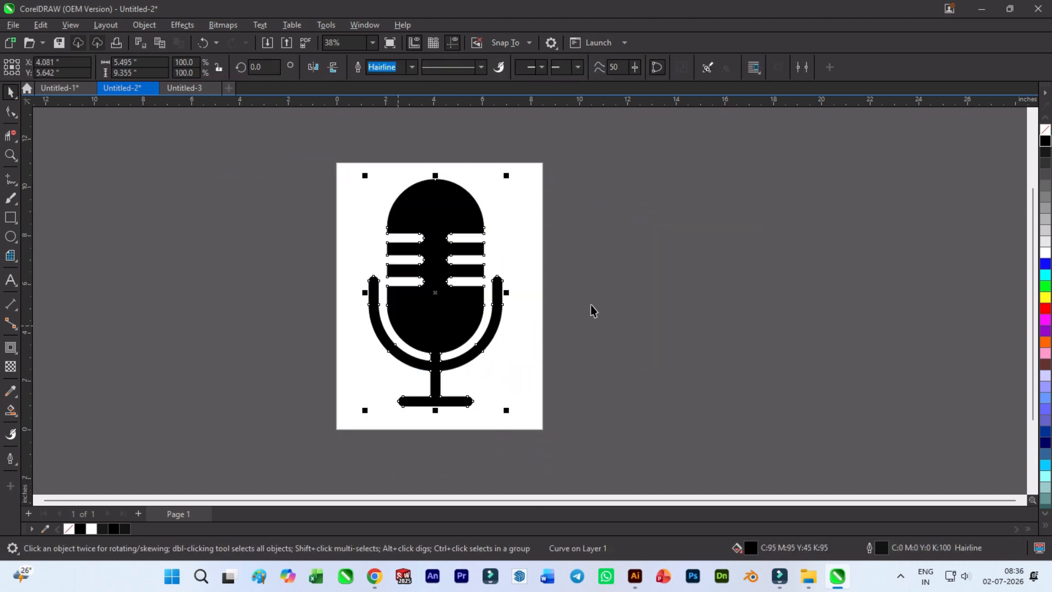
- Apply a linear fountain fill diagonally from above the capsule to below the base and set its end colour to pure red
scroll(431, 307, up, 1)
click(10, 410)
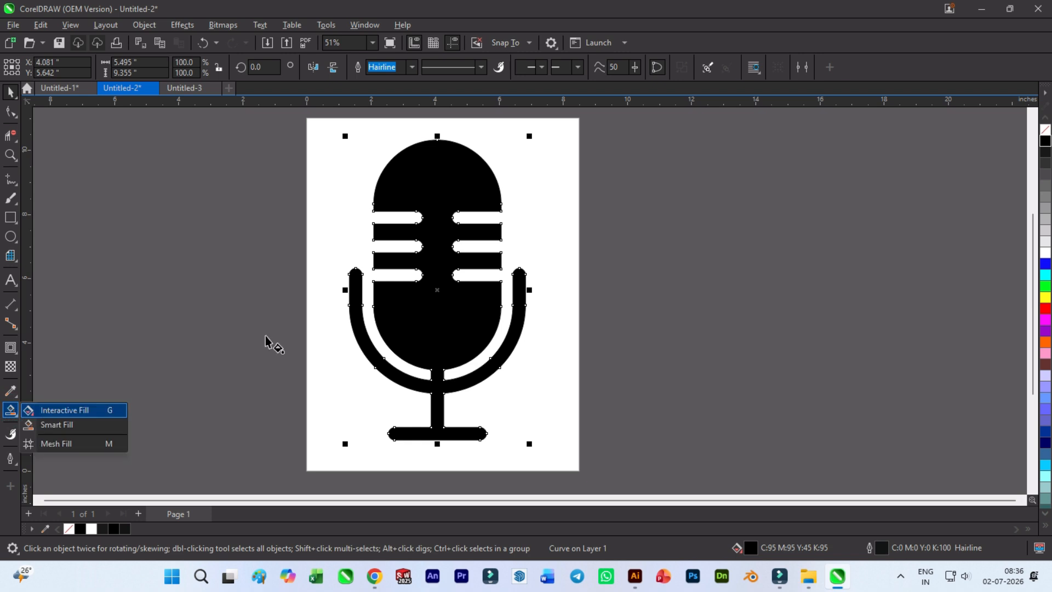
drag(370, 138, 499, 440)
click(522, 433)
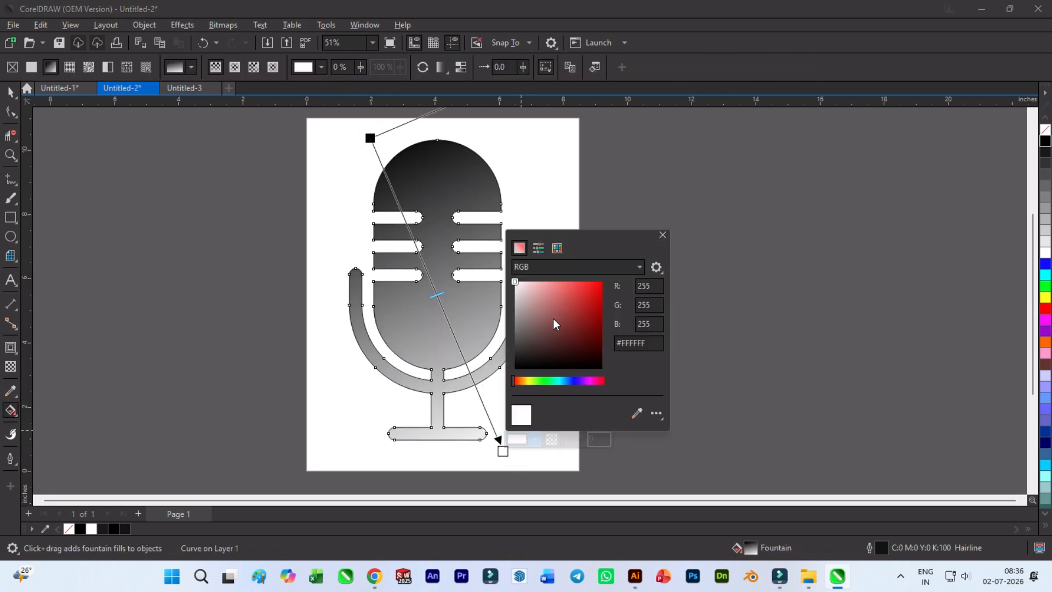
click(604, 277)
click(776, 243)
- Add a colour node at 47% of the gradient and set it to blue-violet, C96 M100 Y0 K0
double_click(432, 284)
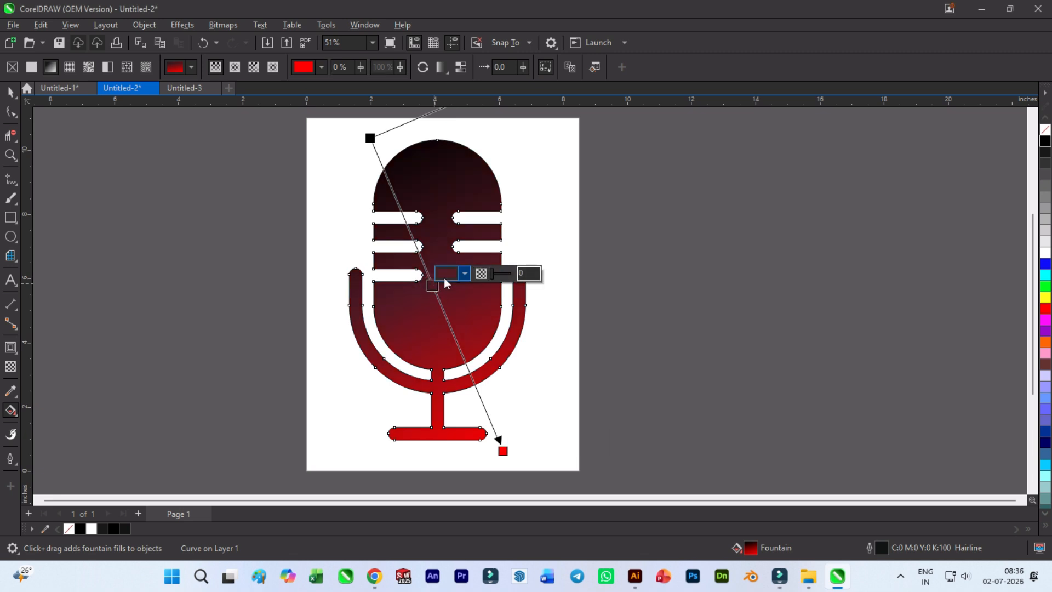
click(464, 274)
drag(508, 436, 501, 437)
drag(521, 388, 590, 252)
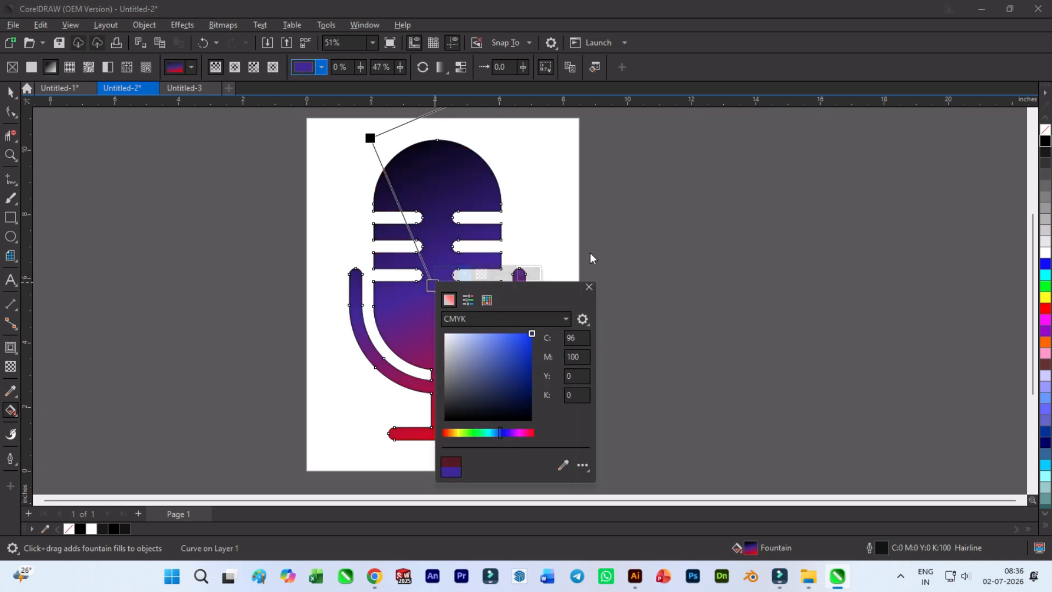
click(661, 207)
- Shift the gradient's start node slightly toward the capsule and recolour it pinkish magenta
drag(370, 138, 386, 150)
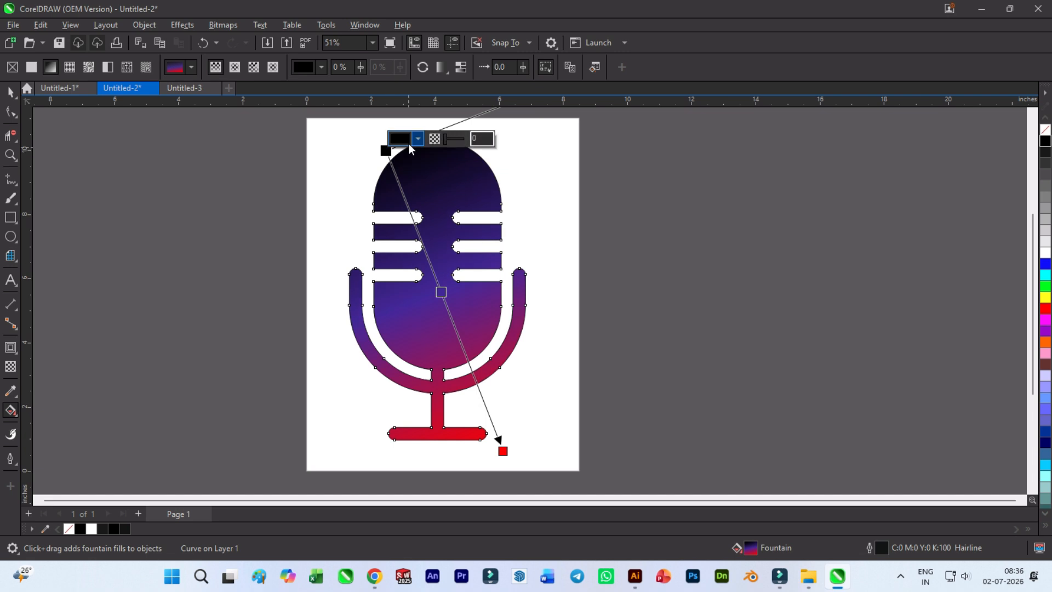
click(413, 141)
click(479, 297)
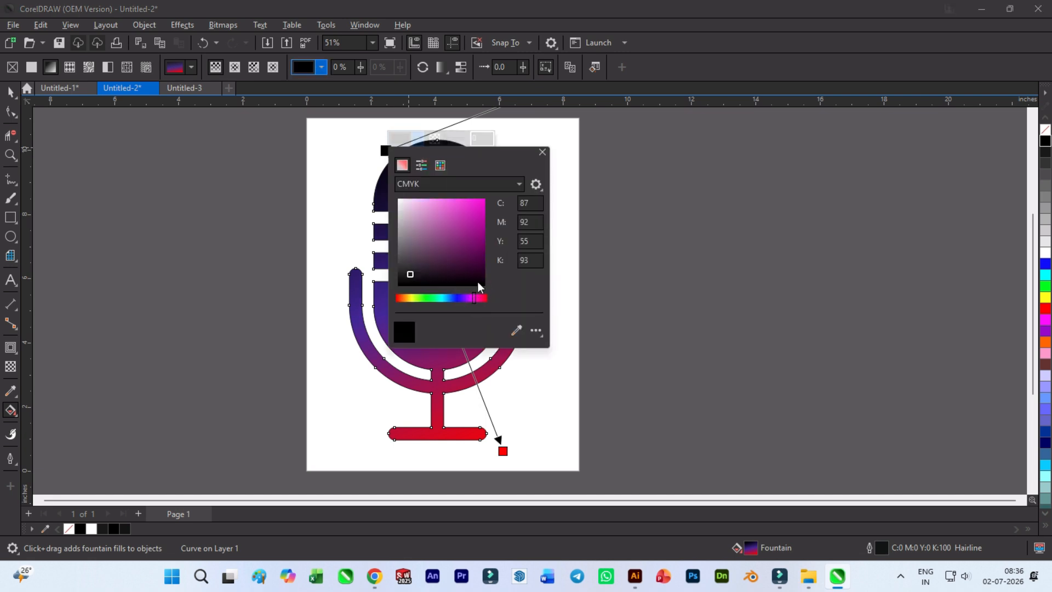
click(477, 258)
click(661, 155)
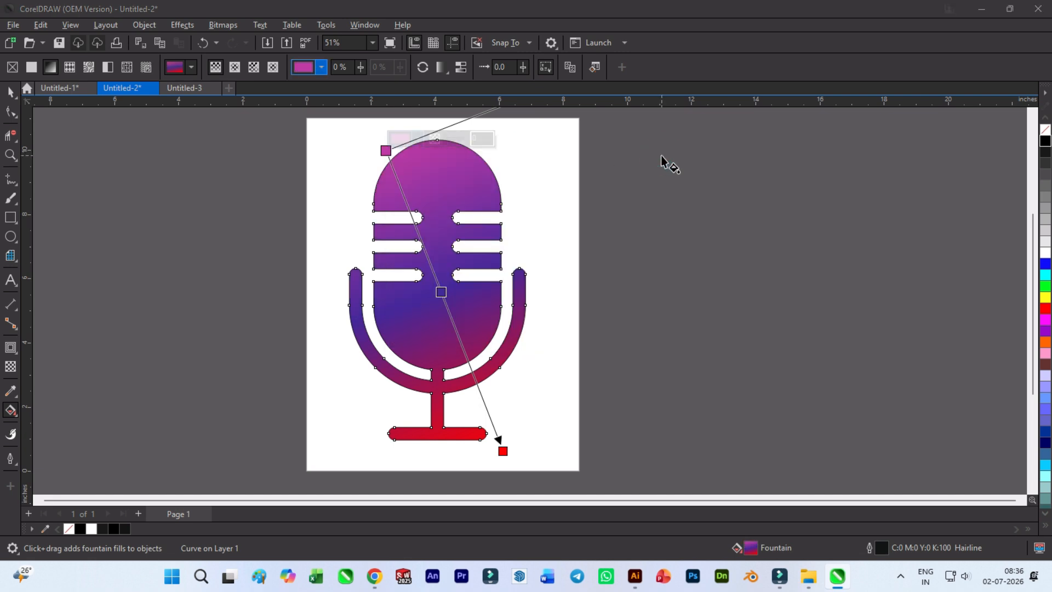
- Remove the outline from the gradient-filled microphone
click(11, 93)
click(1045, 130)
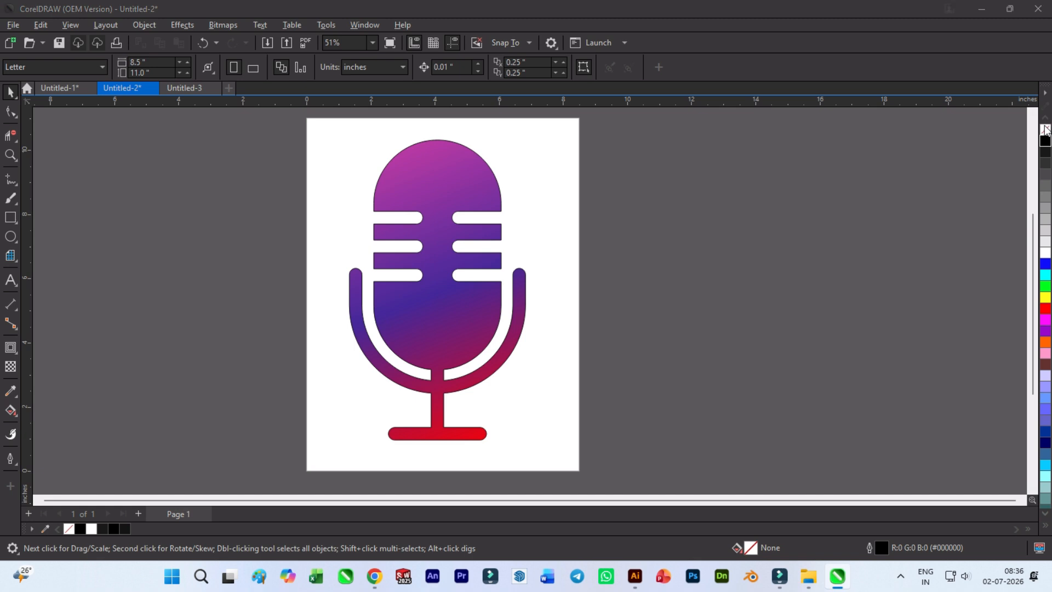
click(622, 180)
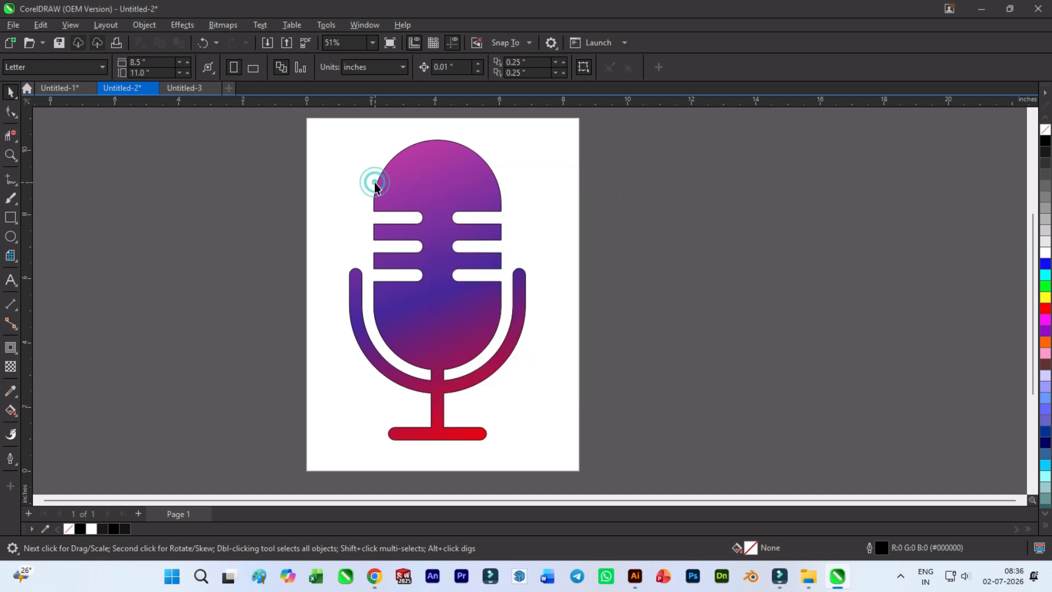
click(417, 189)
right_click(1045, 131)
click(853, 189)
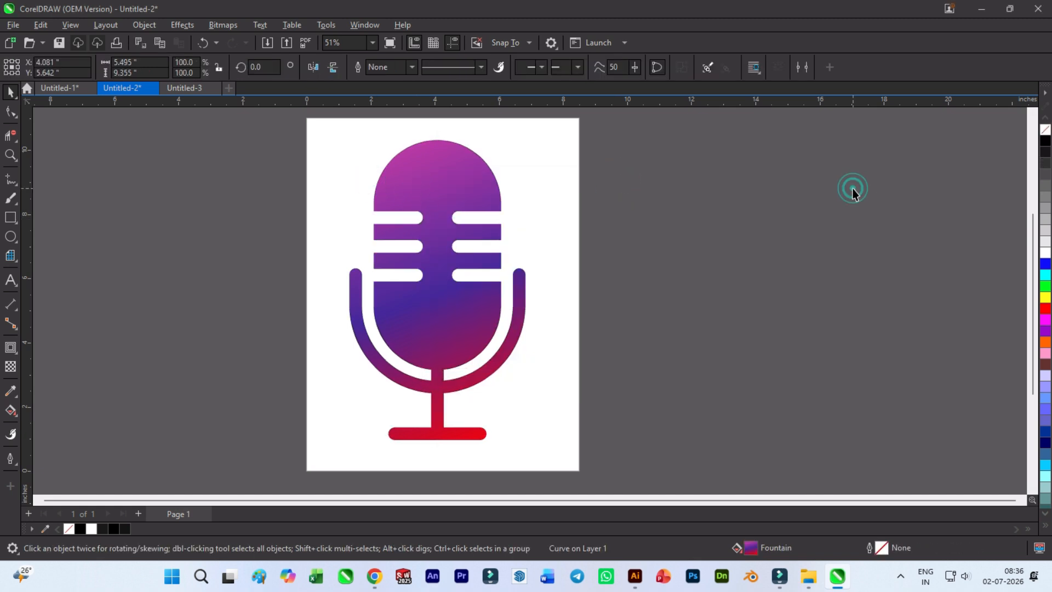
scroll(497, 336, down, 2)
drag(327, 230, 338, 196)
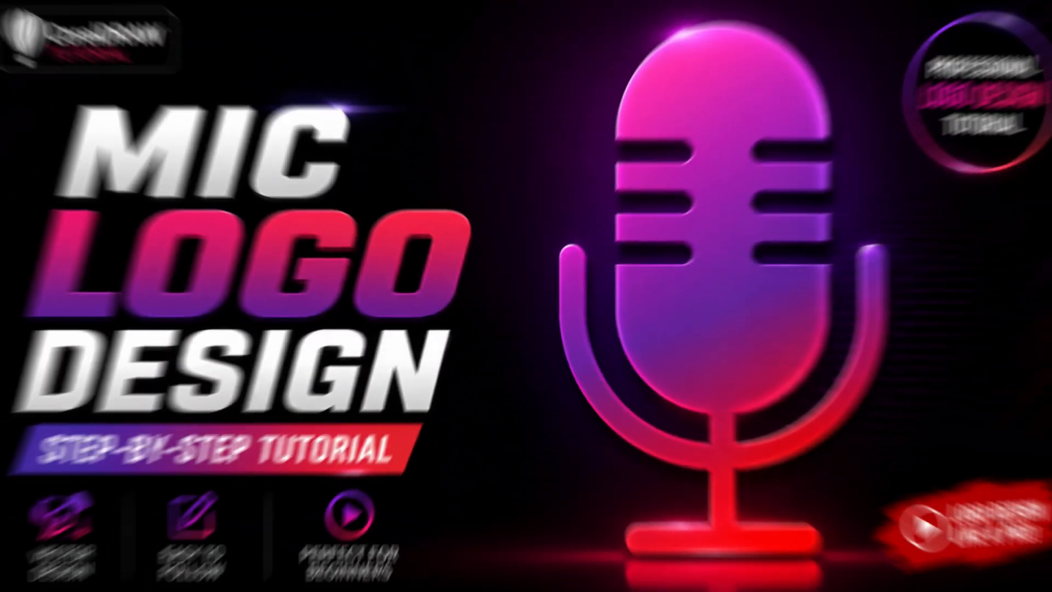